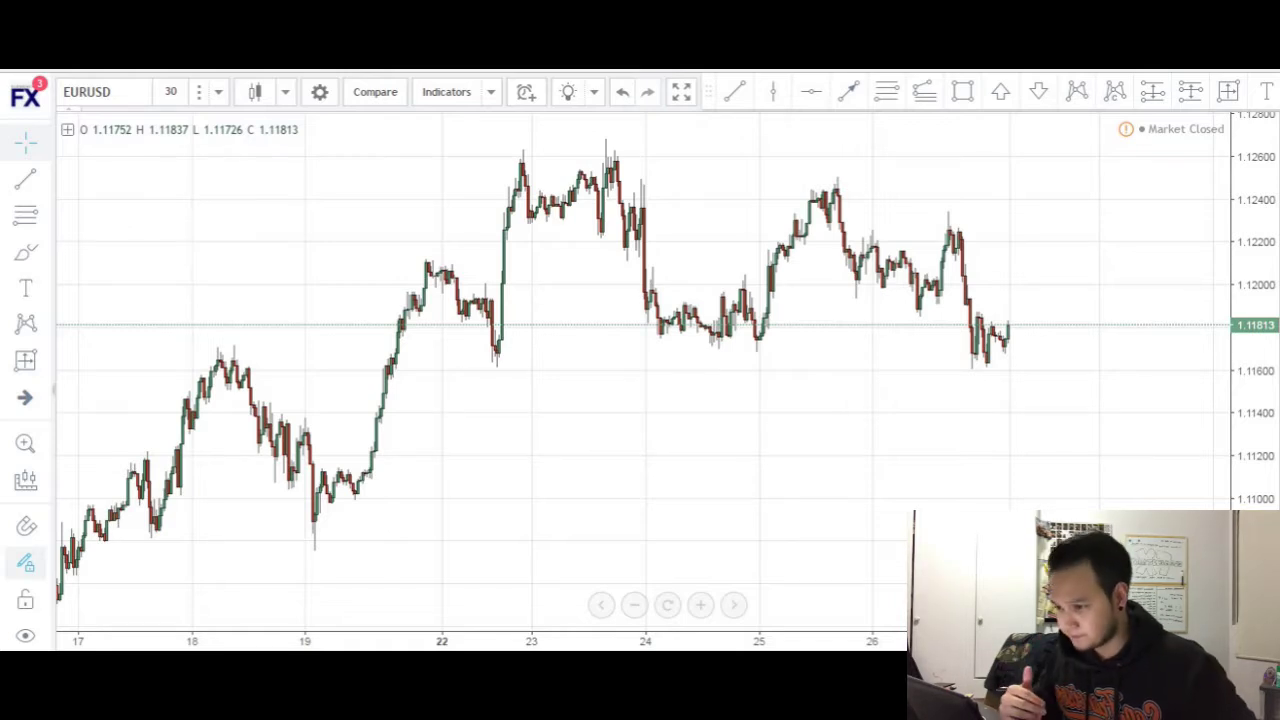
- Draw a trial trend line from the swing low to the swing high, nudge its start, then delete it
left_click(734, 92)
left_click(354, 503)
left_click(434, 257)
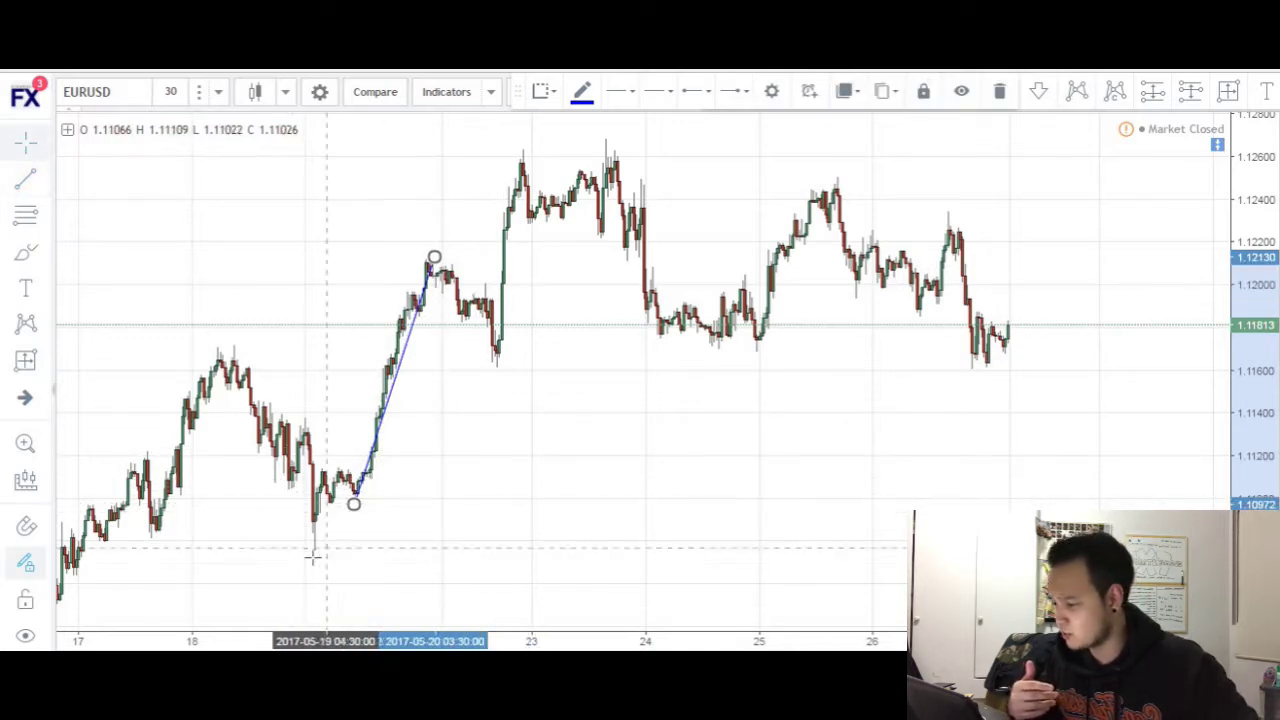
mouse_move(354, 503)
left_mouse_down()
mouse_move(314, 545)
mouse_move(352, 500)
left_mouse_up()
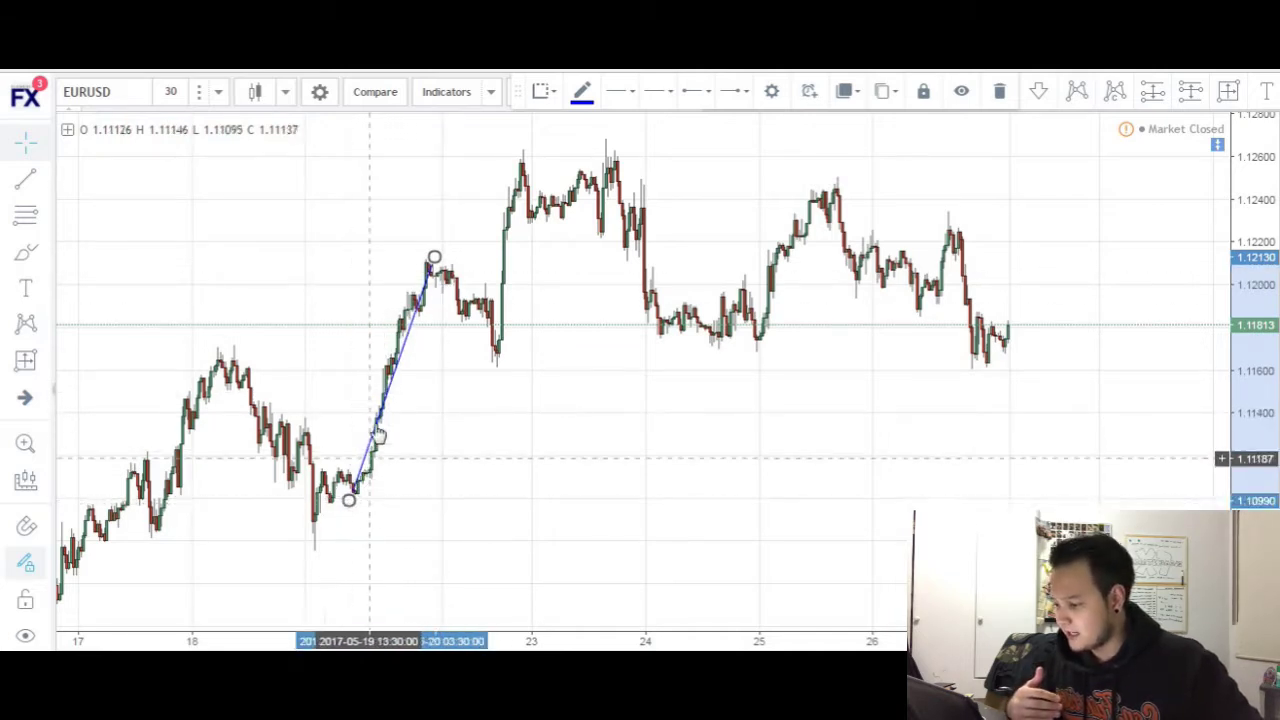
mouse_move(350, 503)
left_mouse_down()
mouse_move(354, 517)
mouse_move(351, 502)
left_mouse_up()
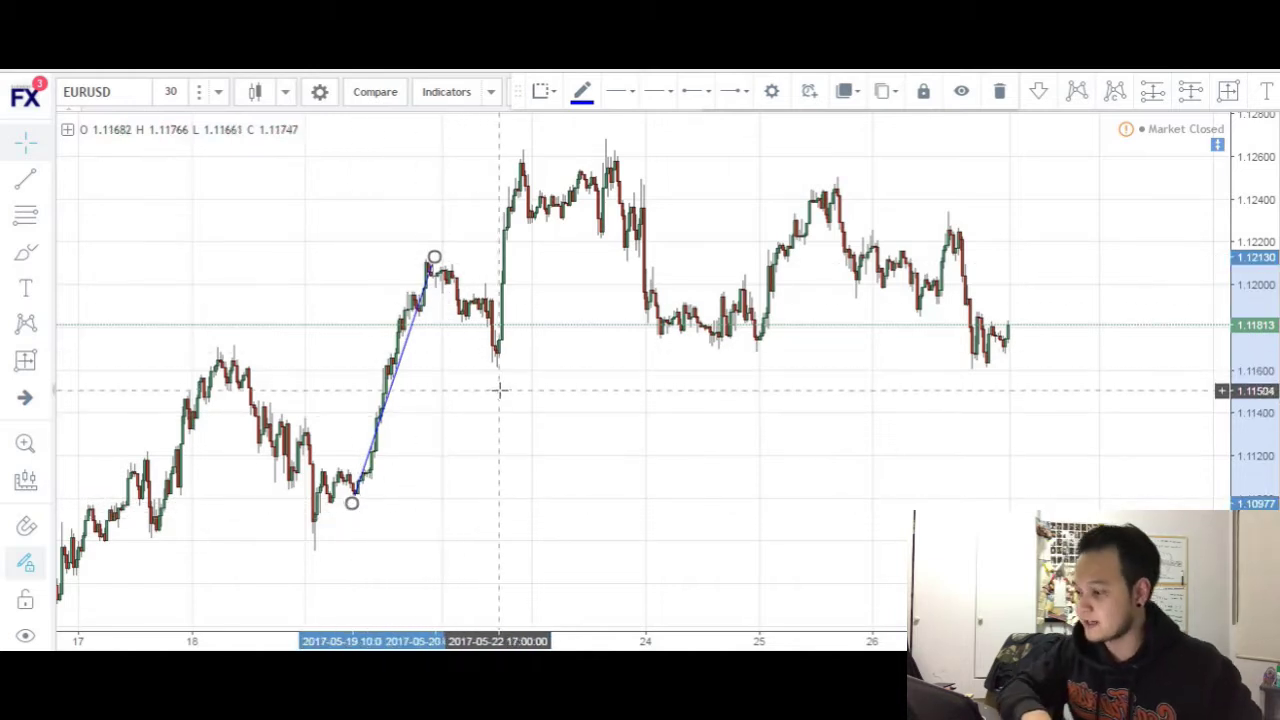
key("Delete")
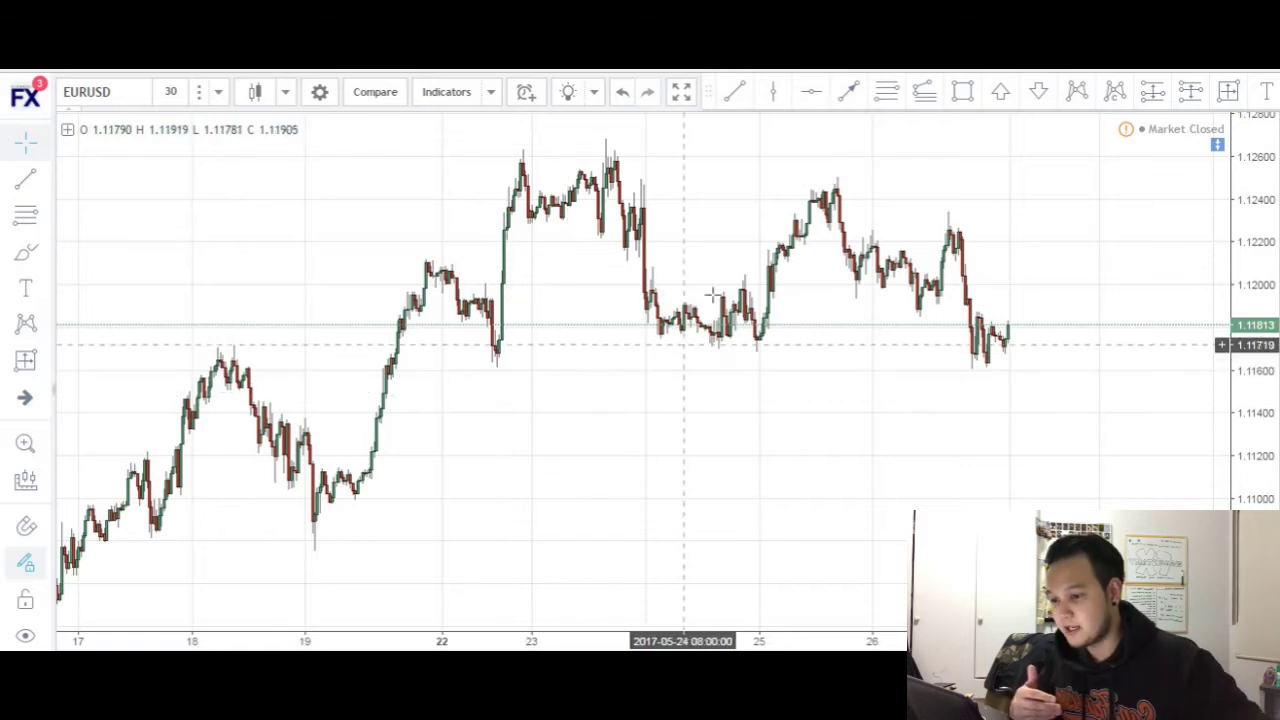
- Draw a Fib retracement from the swing low to the 1.1212 high, then undo a trial 0.382–0.618 rectangle
left_click(368, 499)
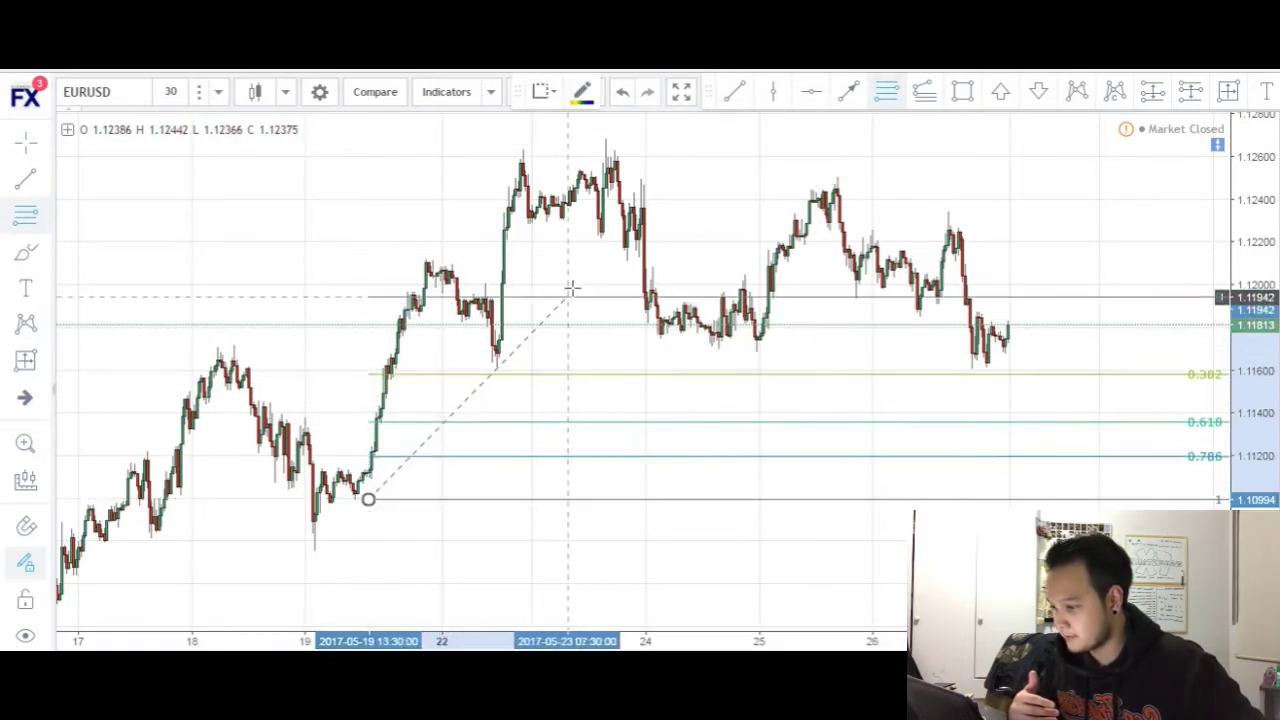
left_click(579, 258)
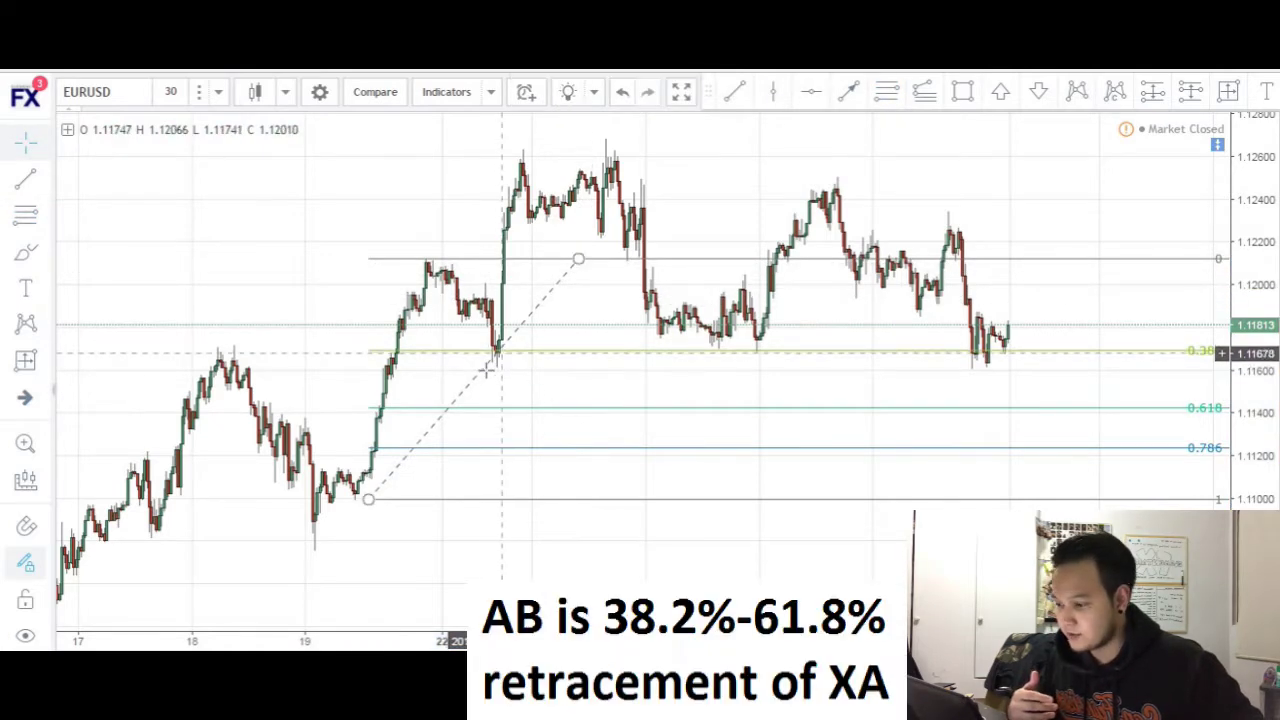
left_click(962, 92)
mouse_move(467, 349)
left_mouse_down()
mouse_move(886, 374)
mouse_move(888, 405)
left_mouse_up()
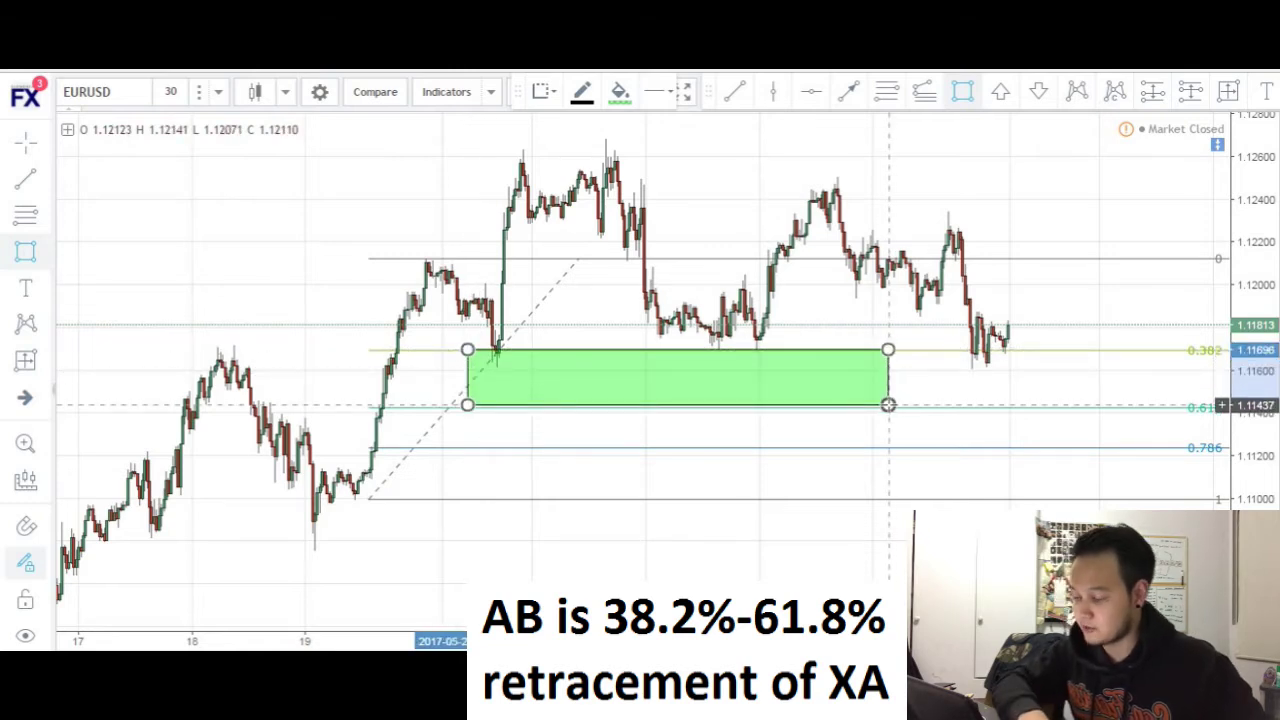
key("ctrl+z")
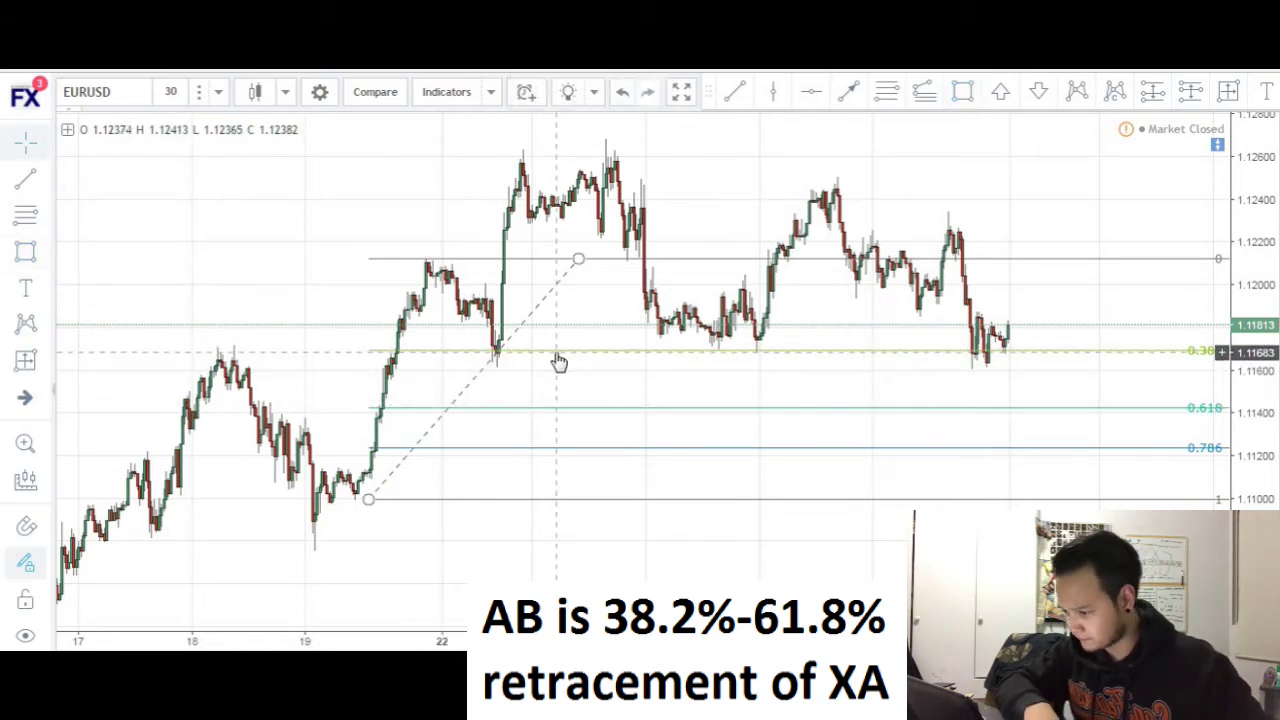
- Draw an A-to-B trend line, then delete it together with the Fibonacci retracement
left_click(734, 92)
left_click(430, 260)
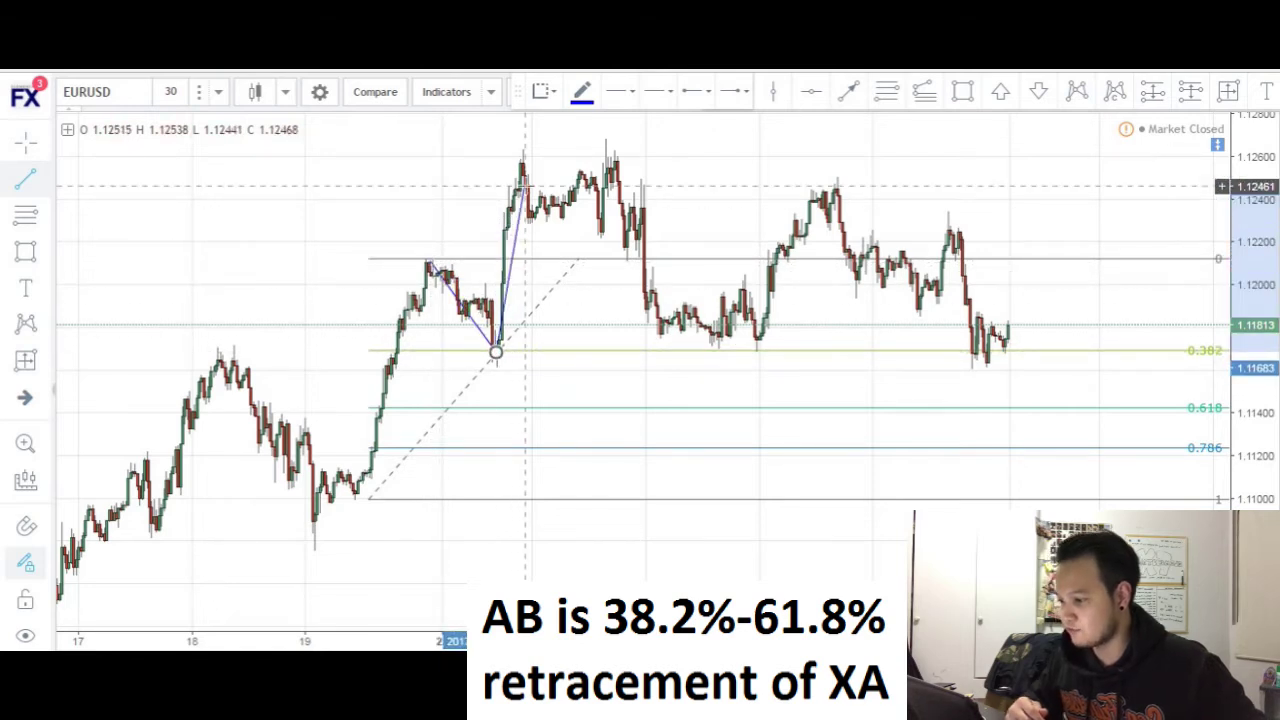
left_click(497, 350)
left_click(527, 334)
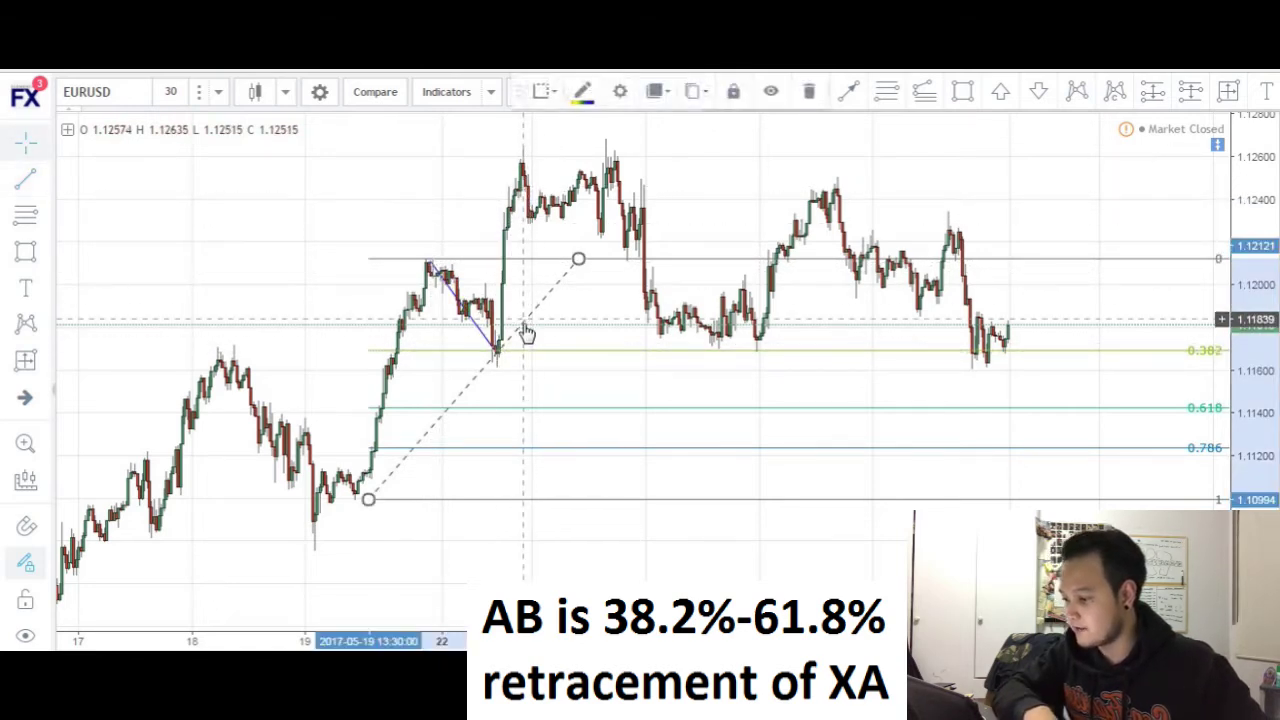
key("Delete")
left_click(499, 347)
key("Delete")
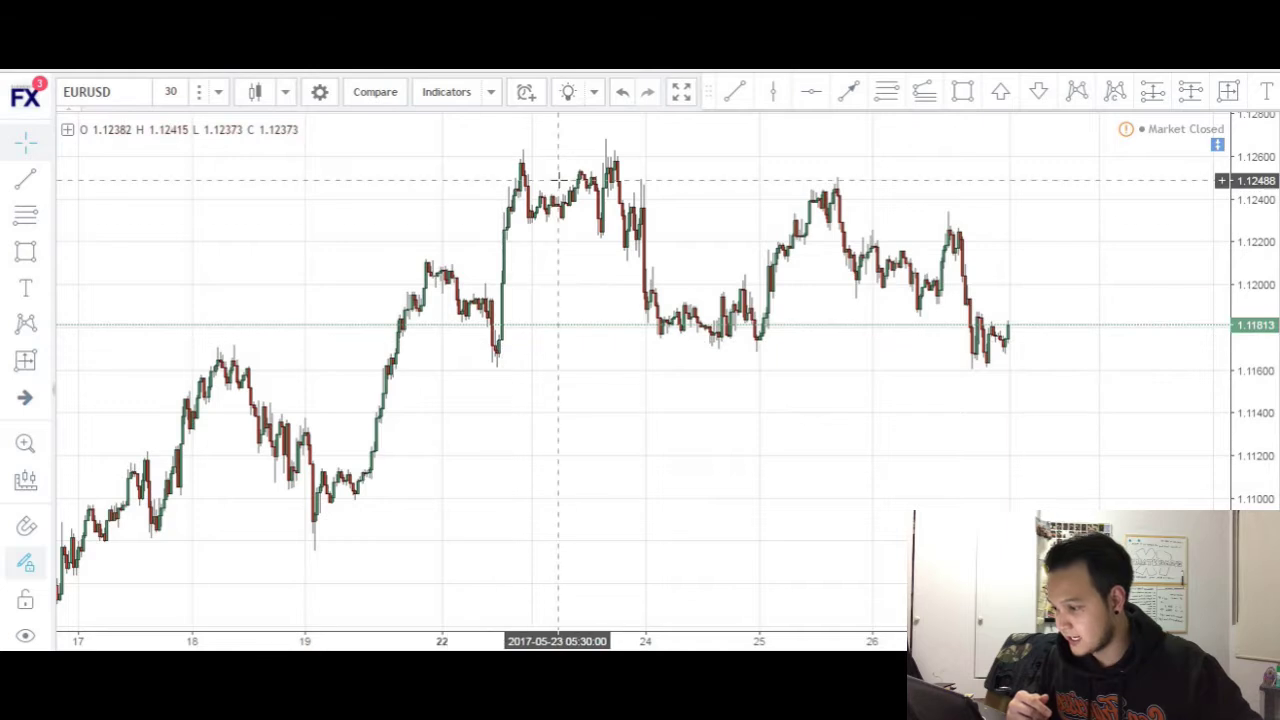
left_click(924, 91)
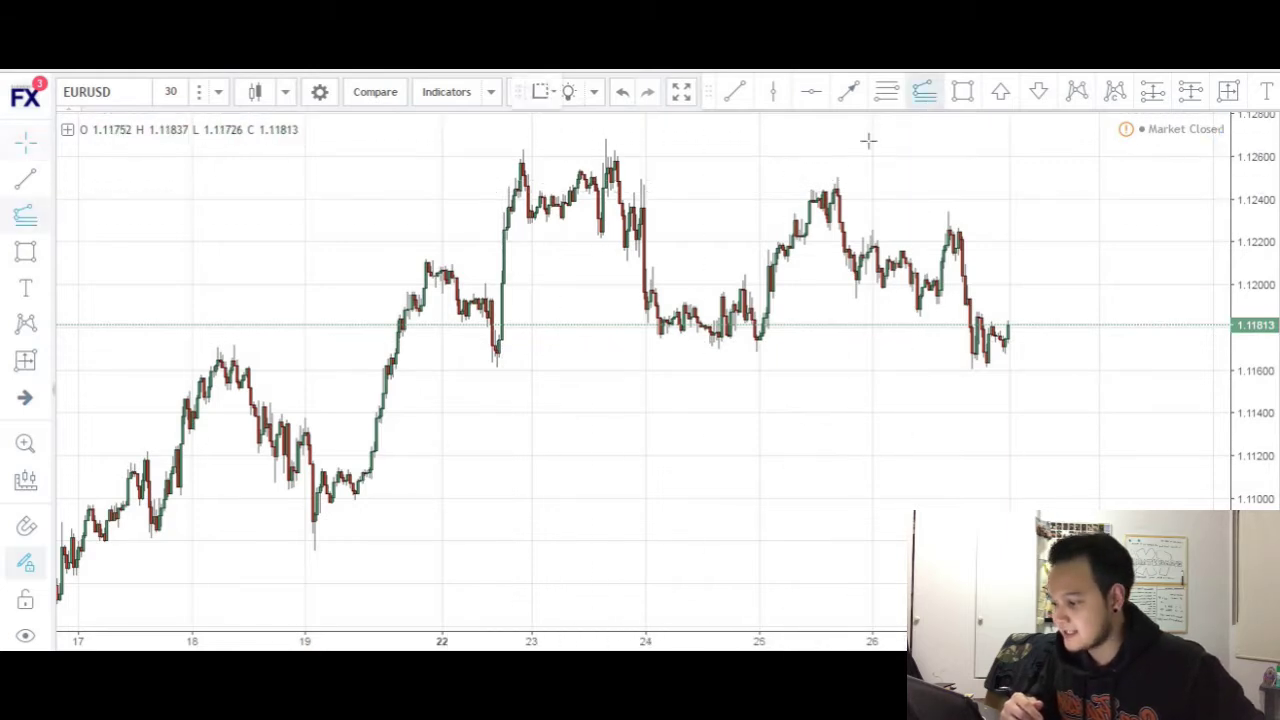
left_click(375, 499)
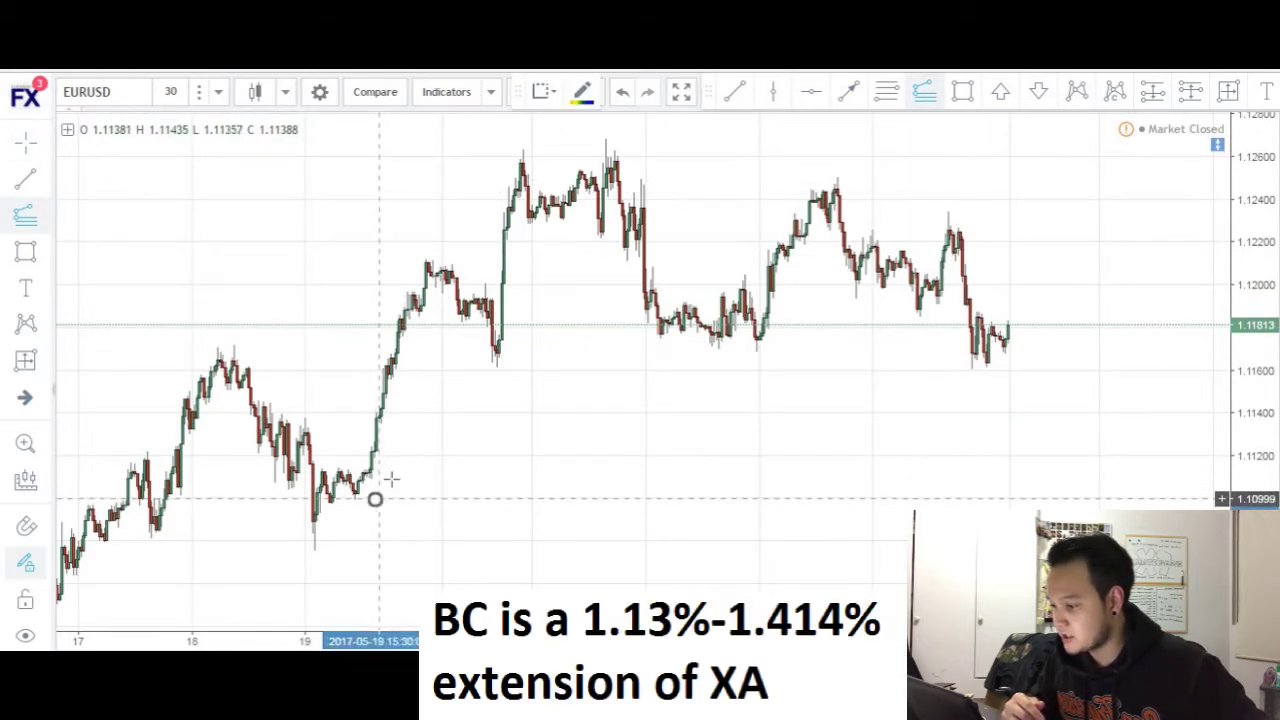
left_click(544, 260)
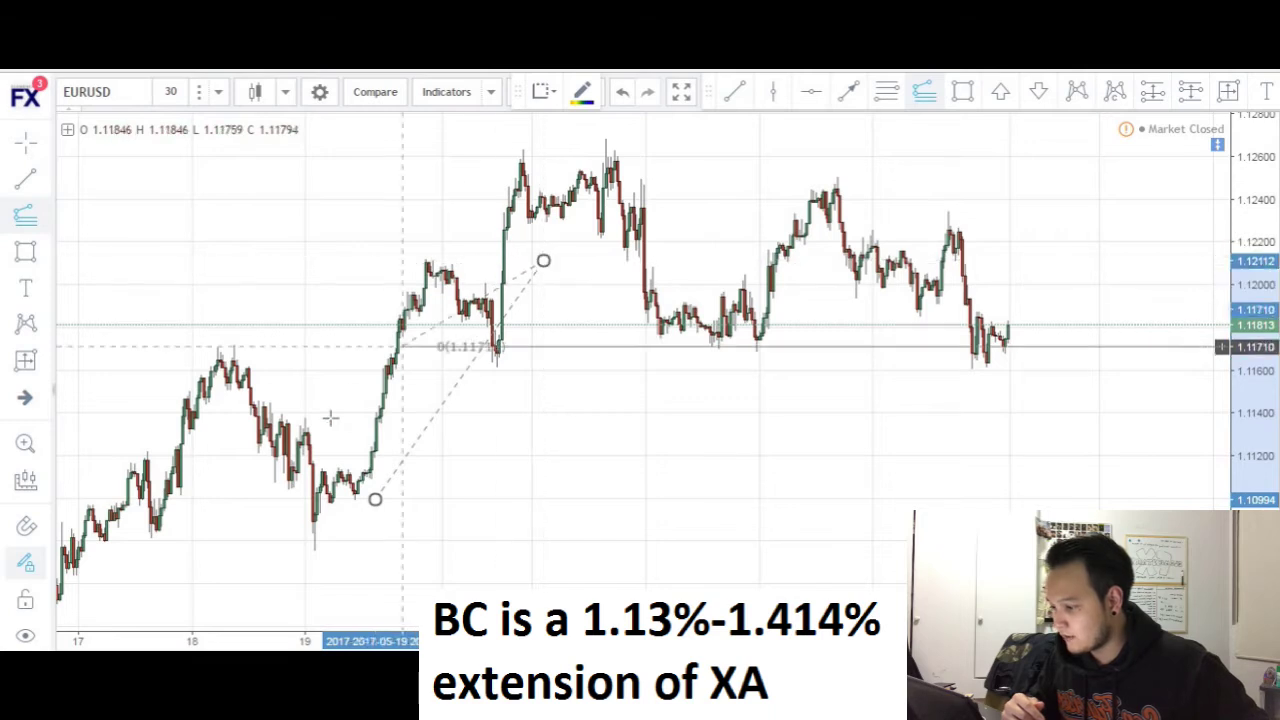
left_click(275, 499)
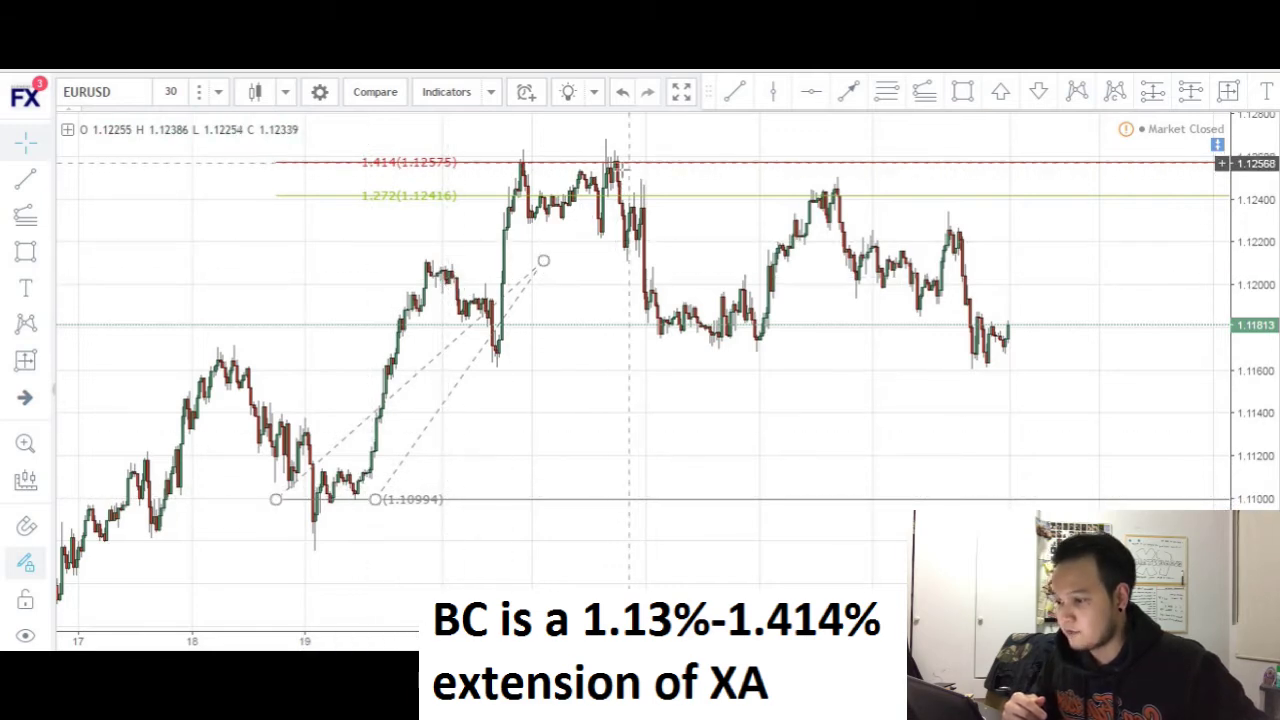
left_click(735, 92)
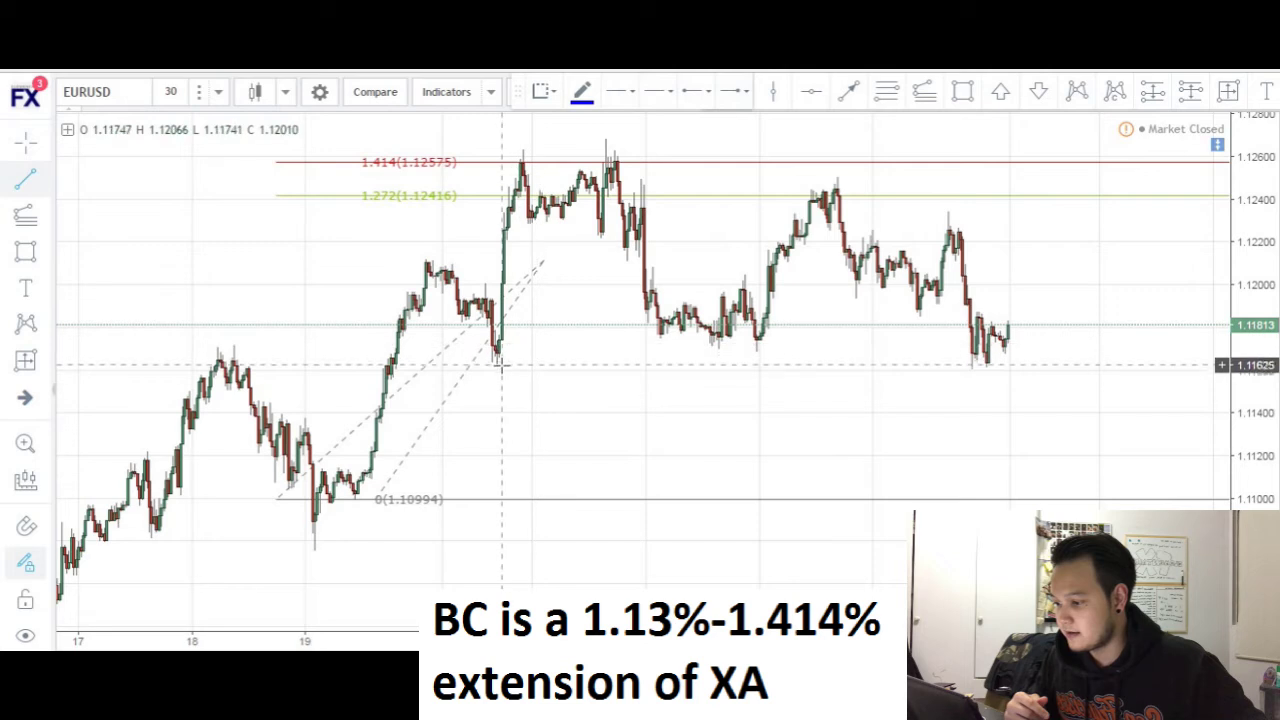
left_click(500, 365)
left_click(607, 162)
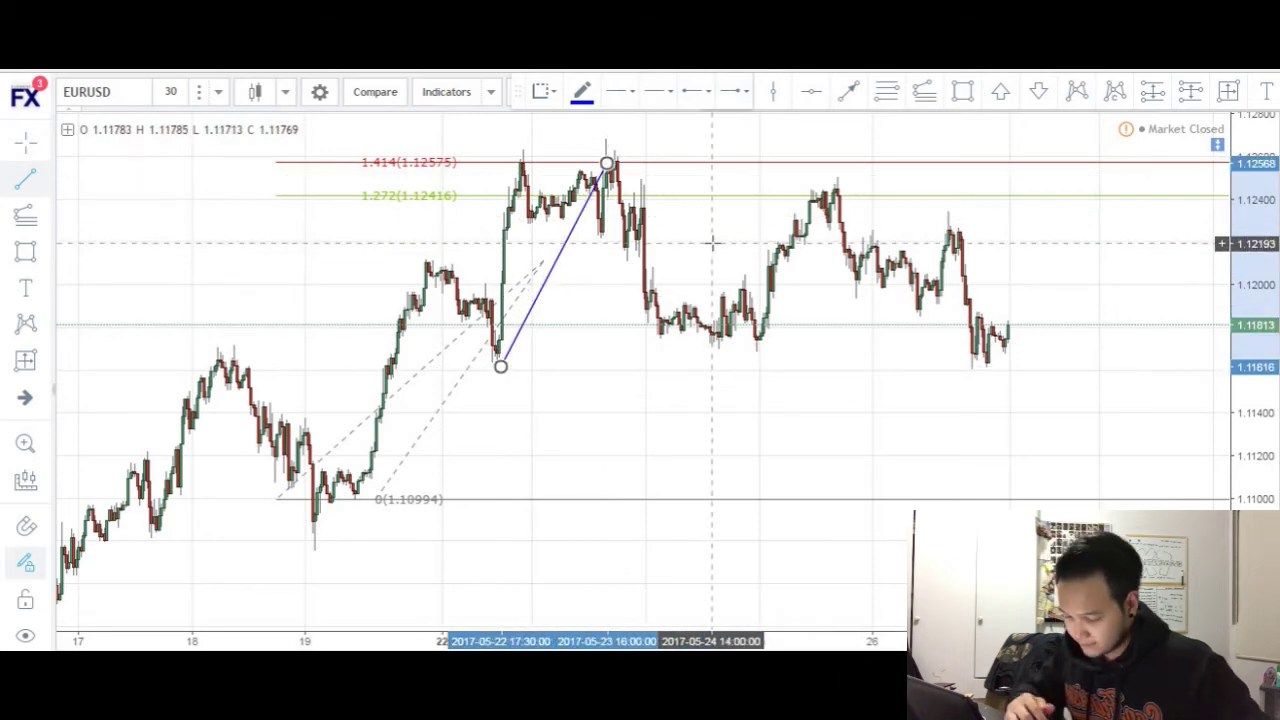
key("Delete")
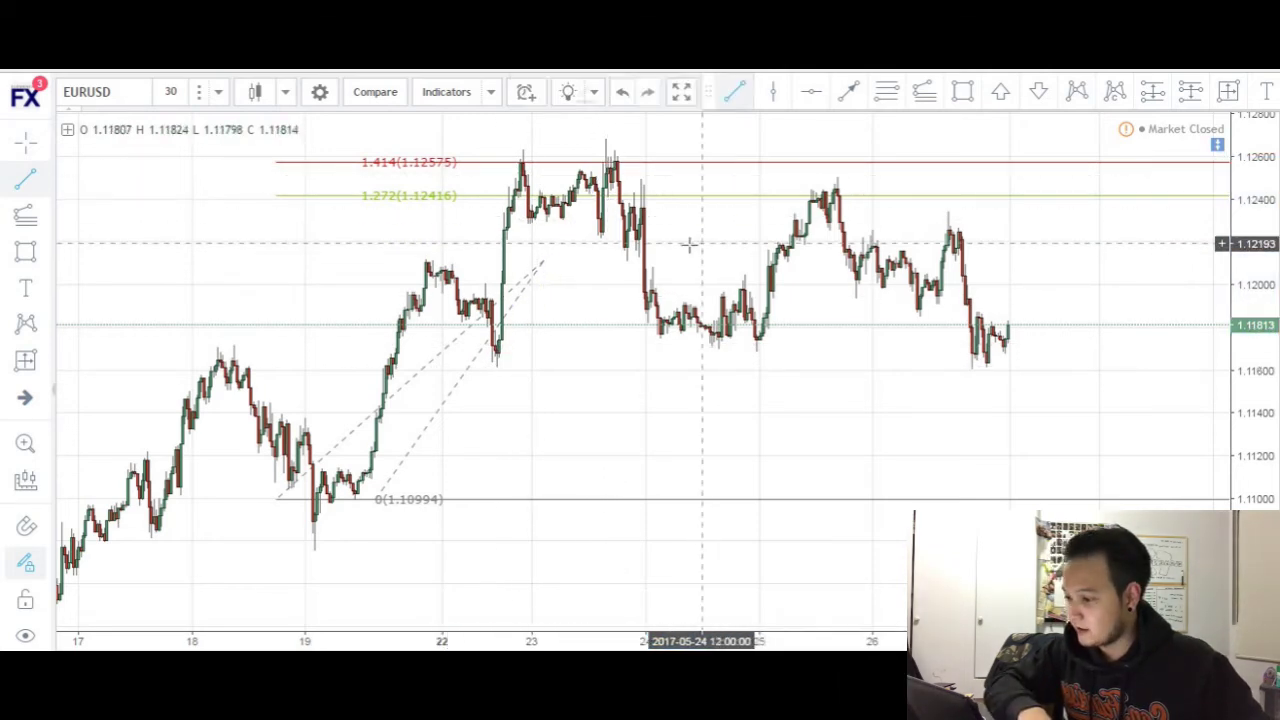
left_click(689, 197)
key("Delete")
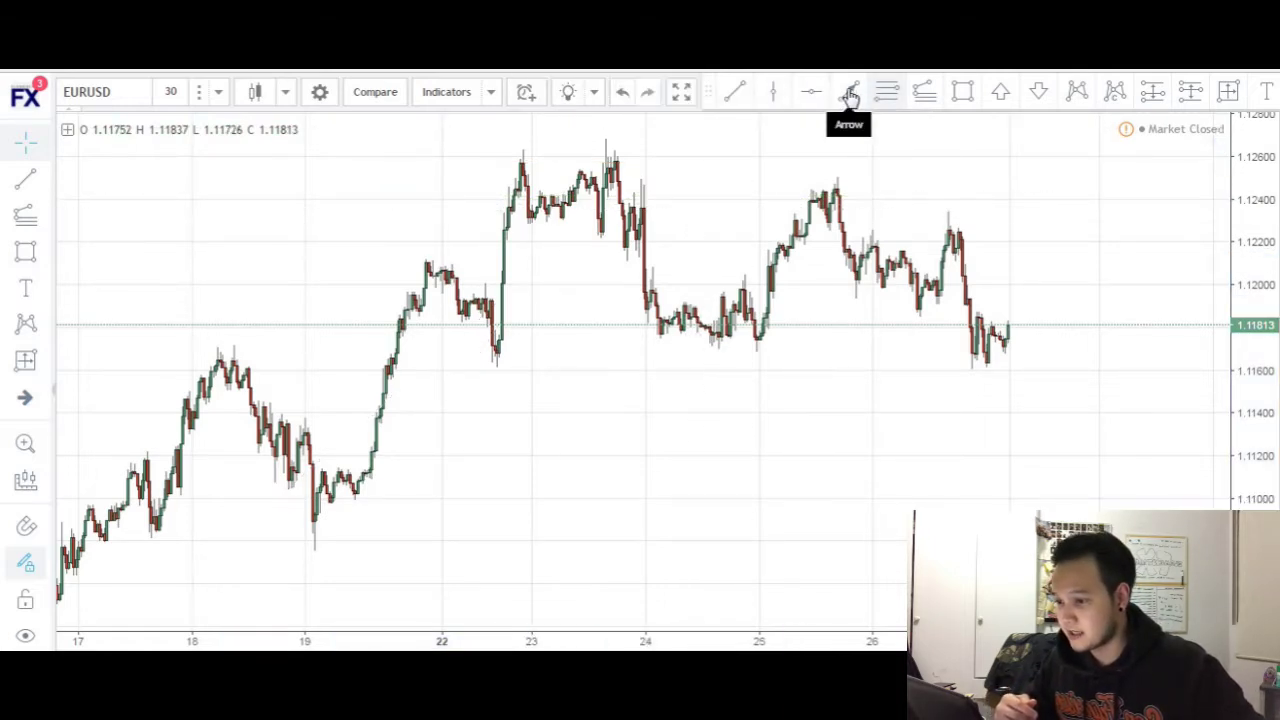
left_click(734, 91)
- Draw a trend line from the X low to the C high, then delete it
left_click(357, 501)
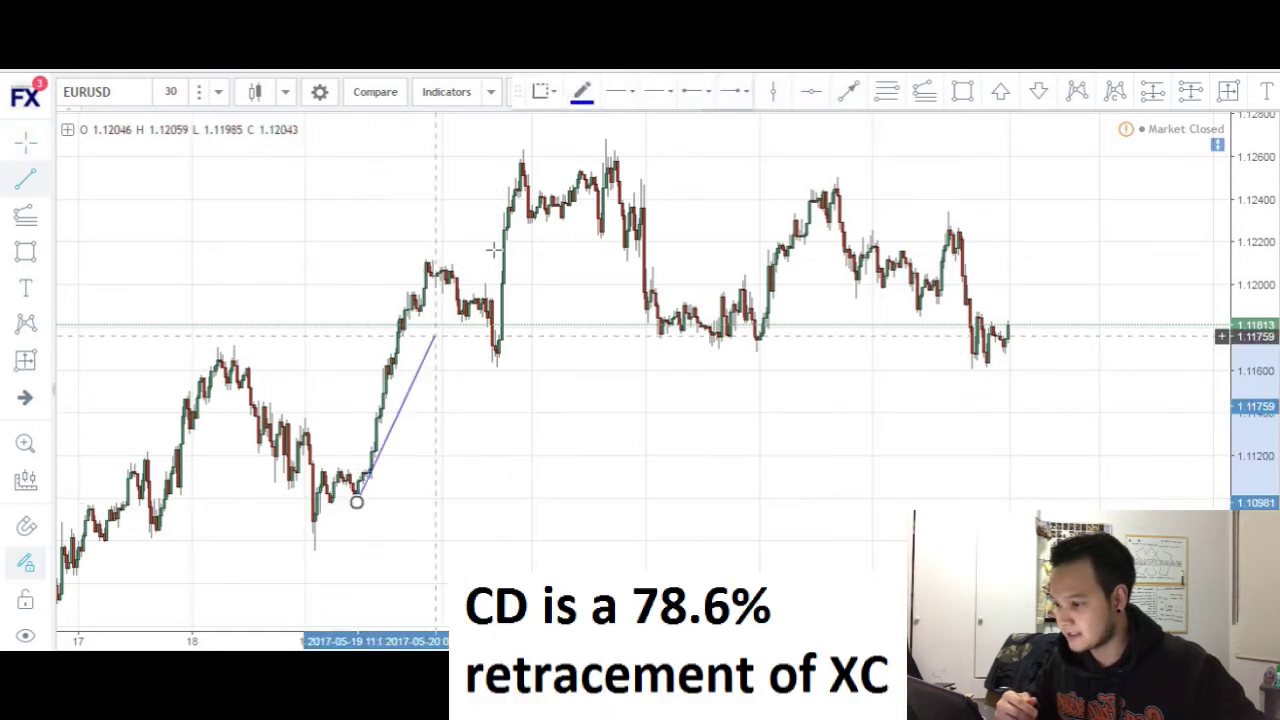
left_click(616, 141)
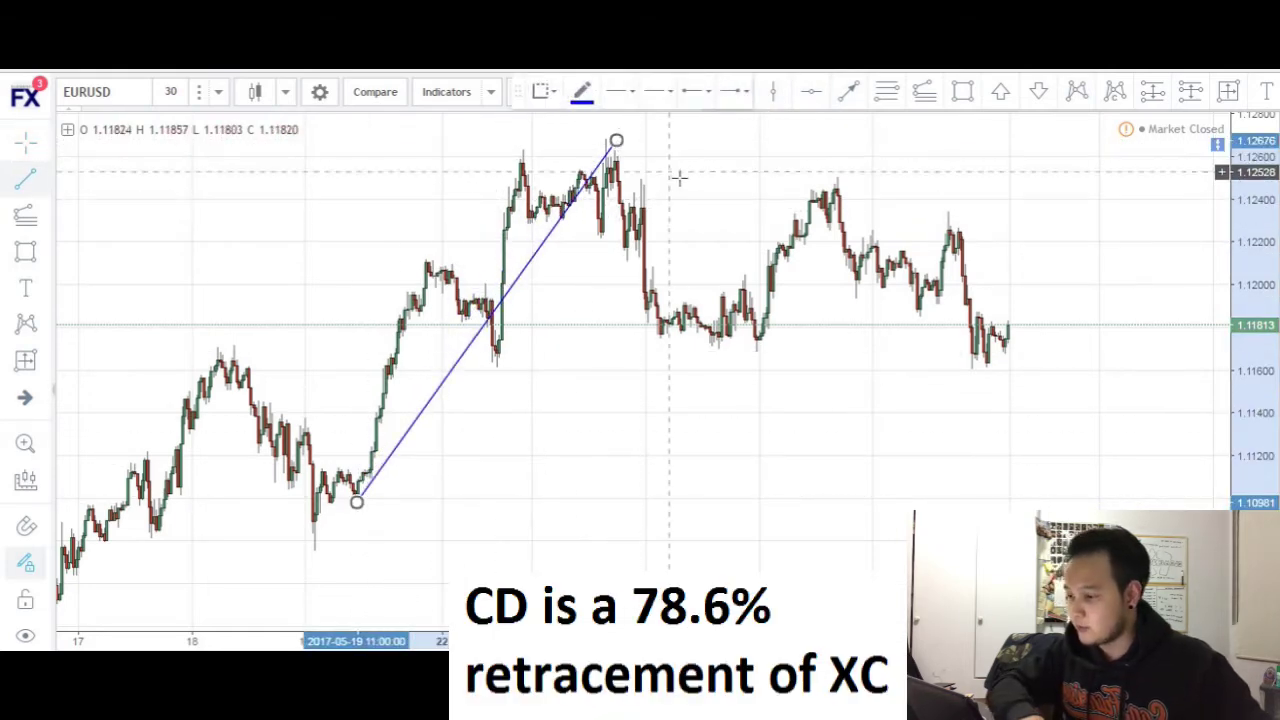
key("Delete")
- Draw a Fib retracement from the May 19 low near 1.1099 to the 1.1268 high, dismissing the ad
left_click(886, 91)
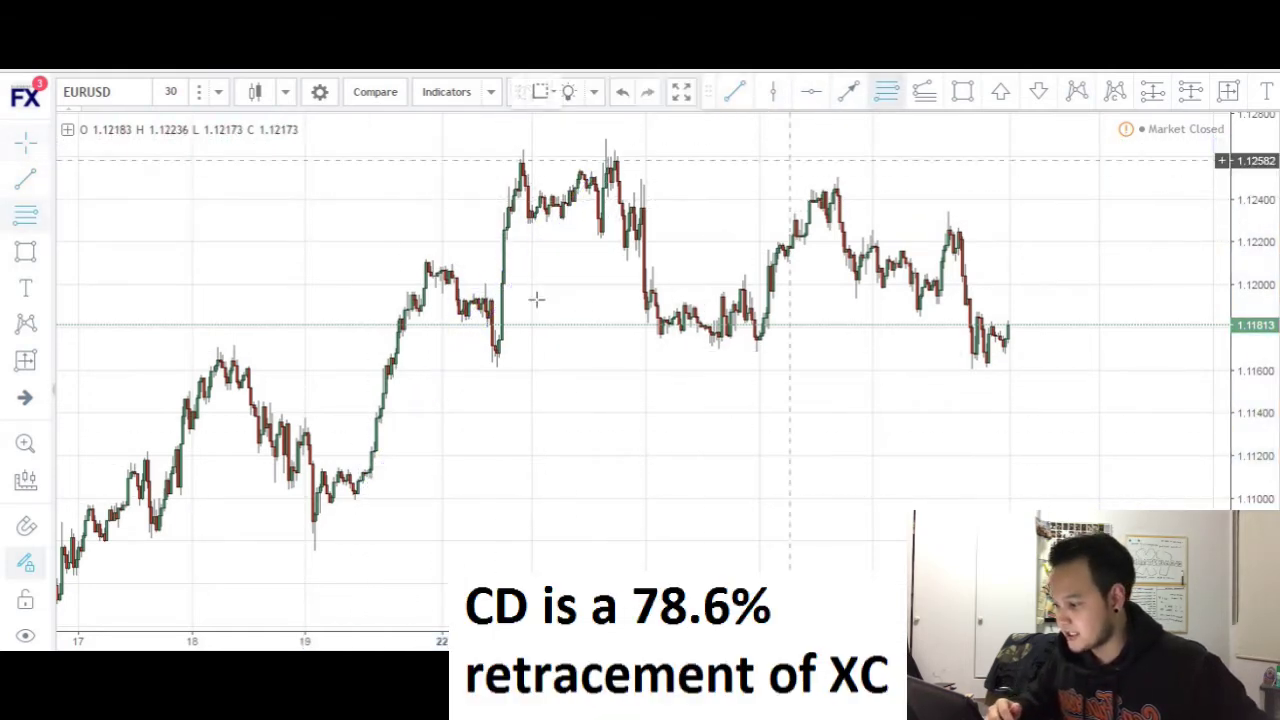
left_click(378, 500)
left_click(750, 141)
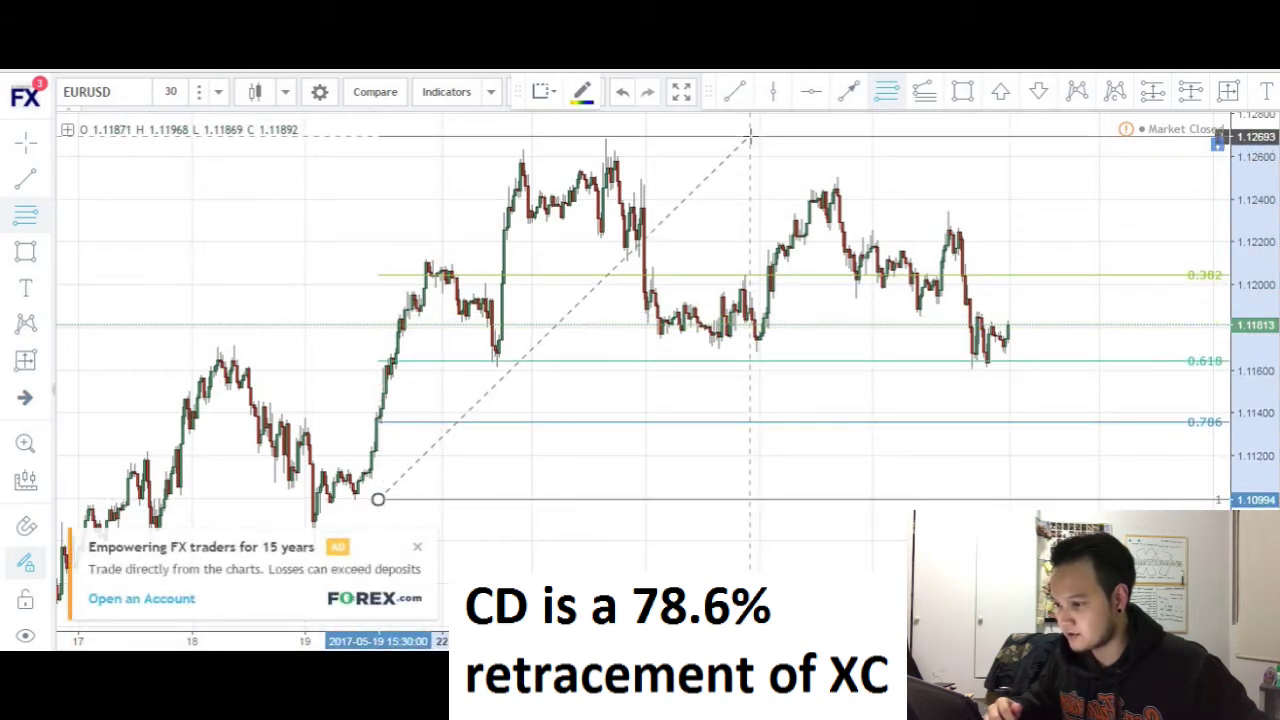
left_click(749, 136)
left_click(417, 547)
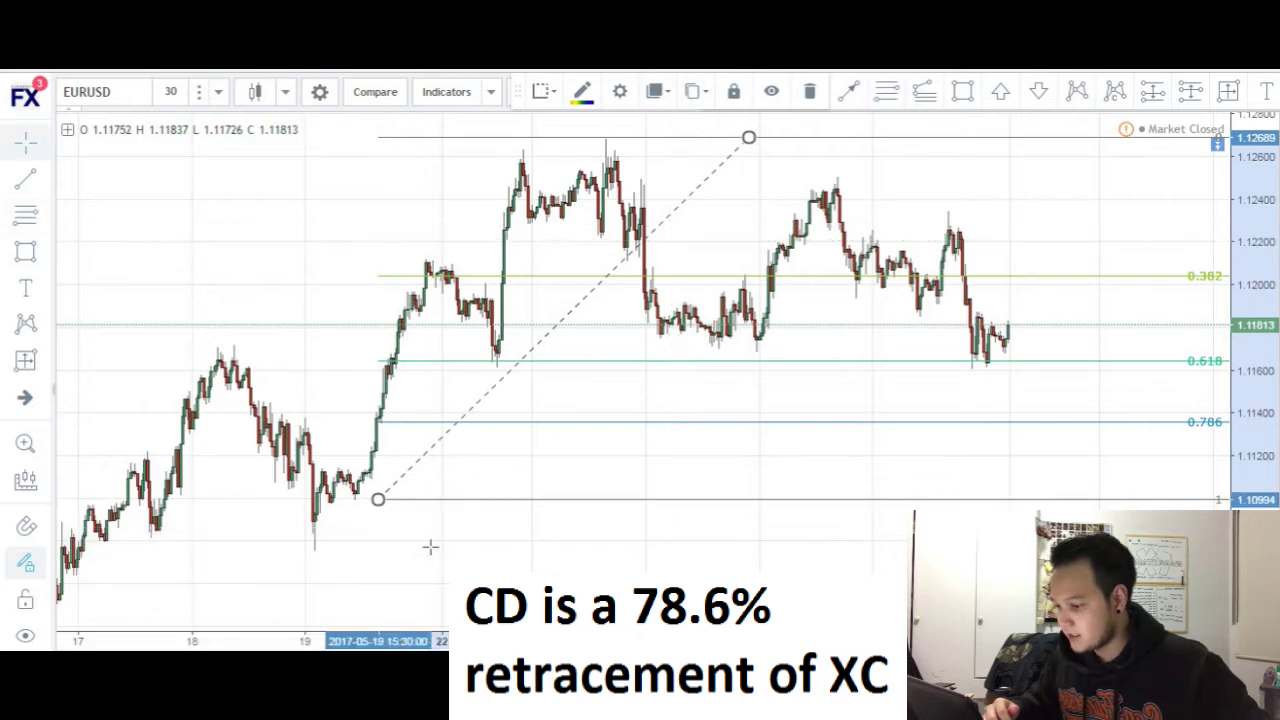
left_click_drag(378, 500, 330, 501)
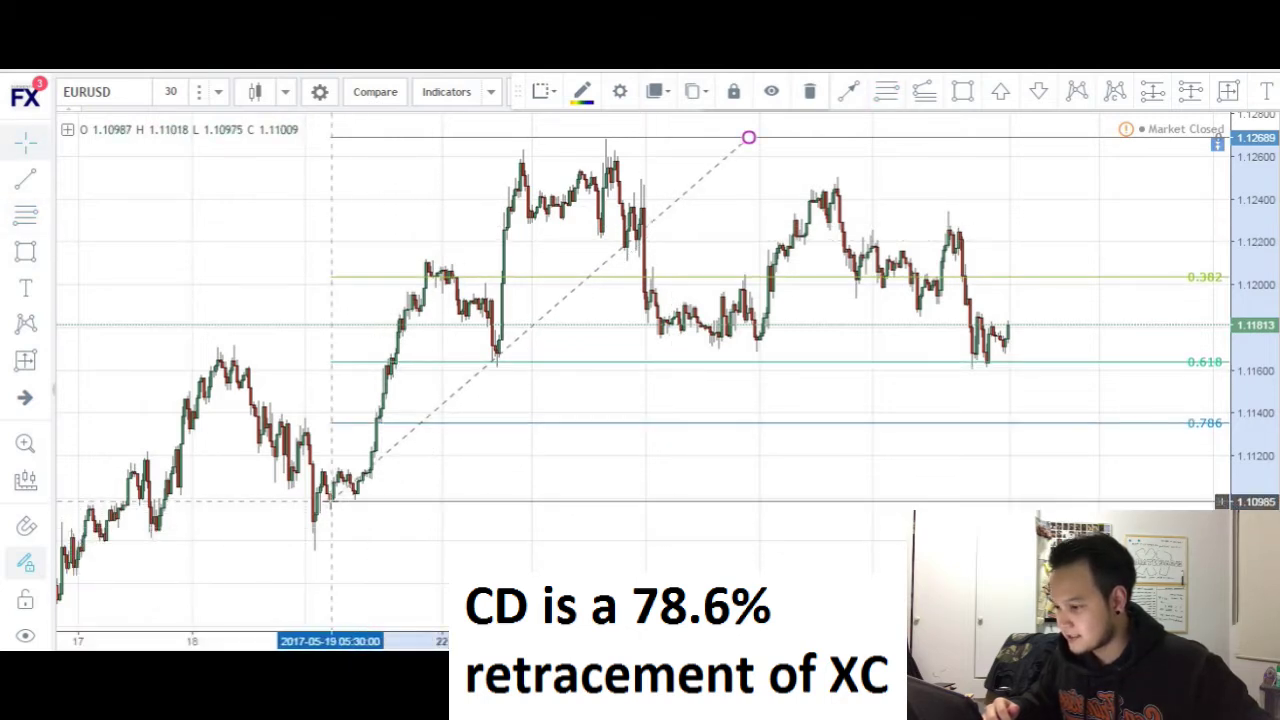
left_click_drag(749, 136, 749, 137)
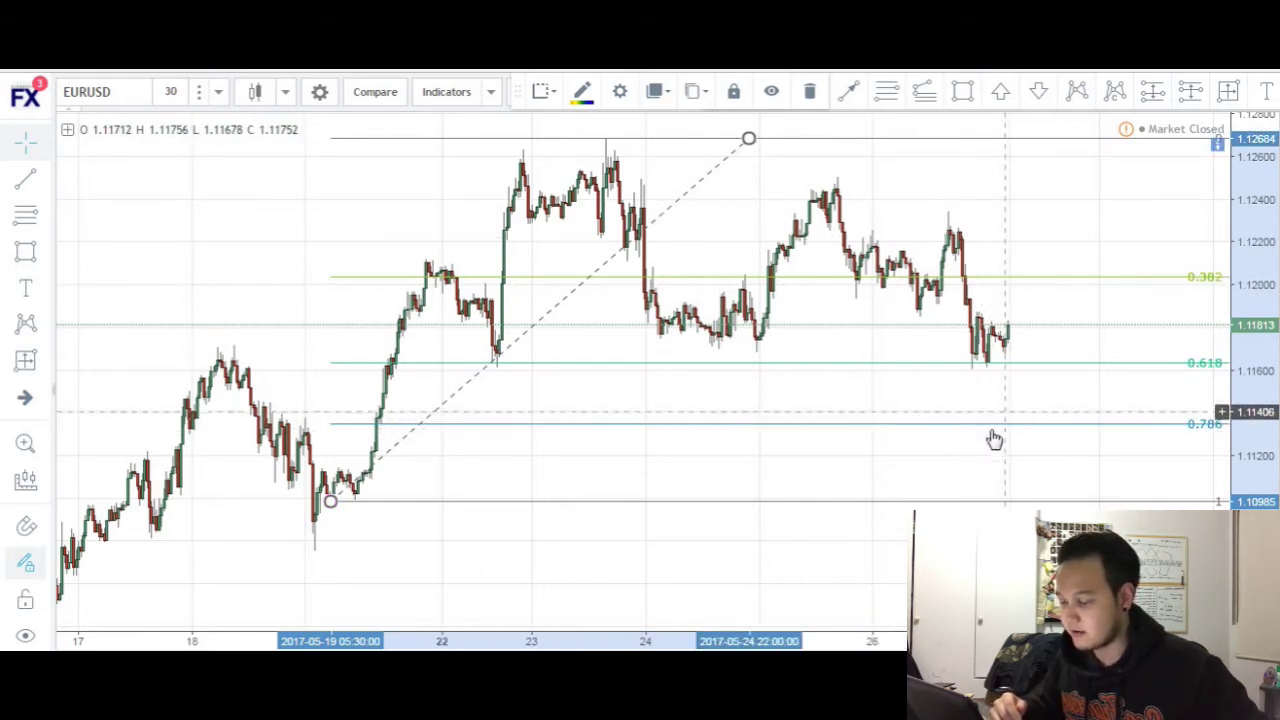
- Place XABCD points on the May 19 low, swing high, swing low, top high, and 0.786 level
left_click(1077, 91)
left_click(352, 502)
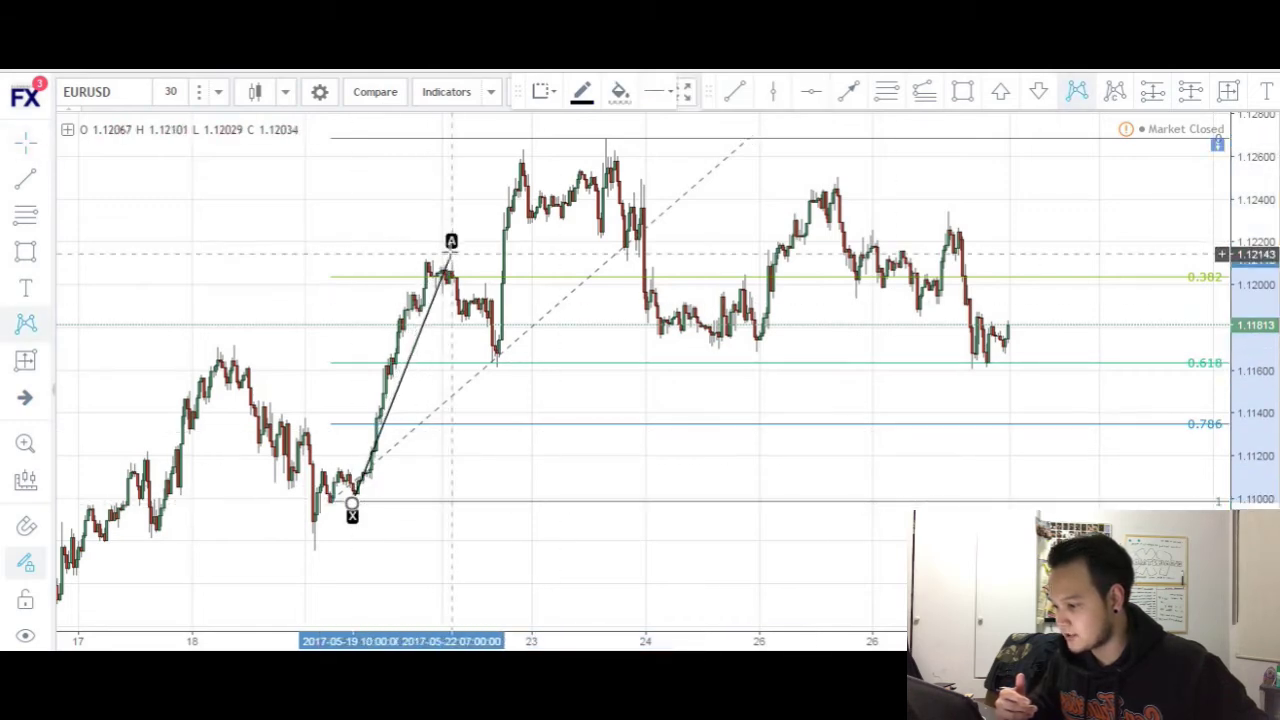
left_click(430, 258)
left_click(494, 364)
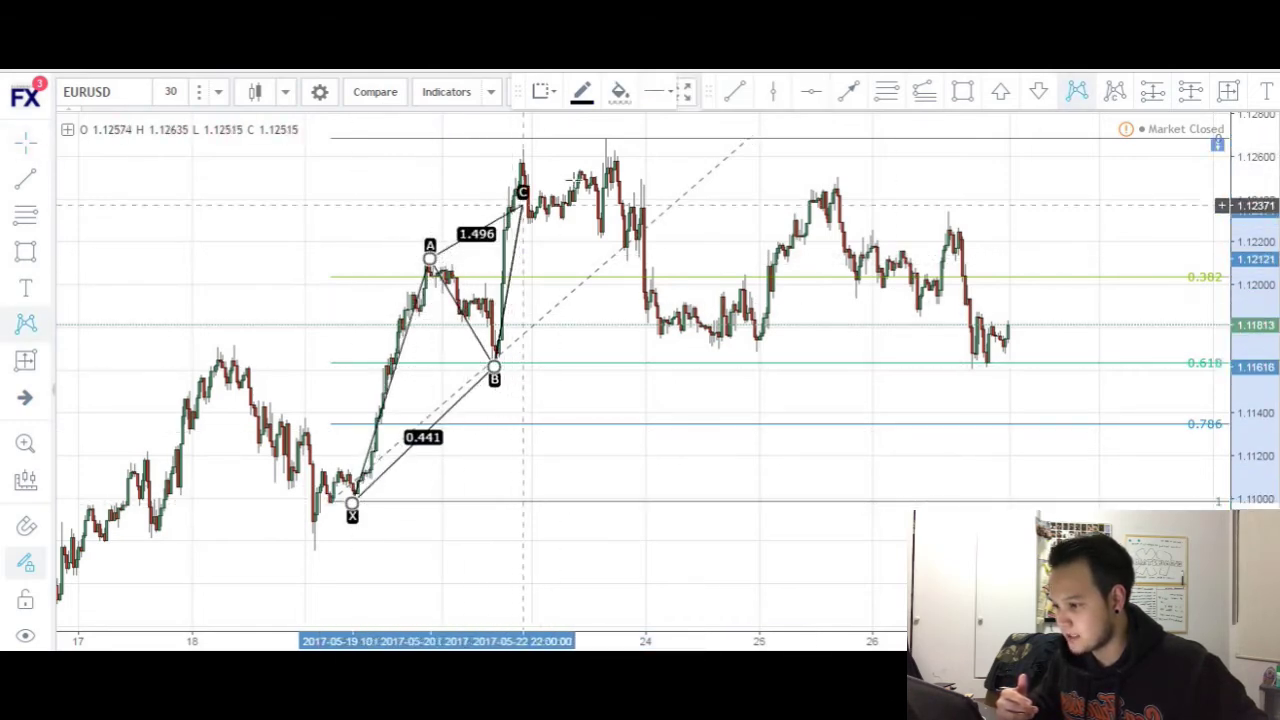
left_click(607, 138)
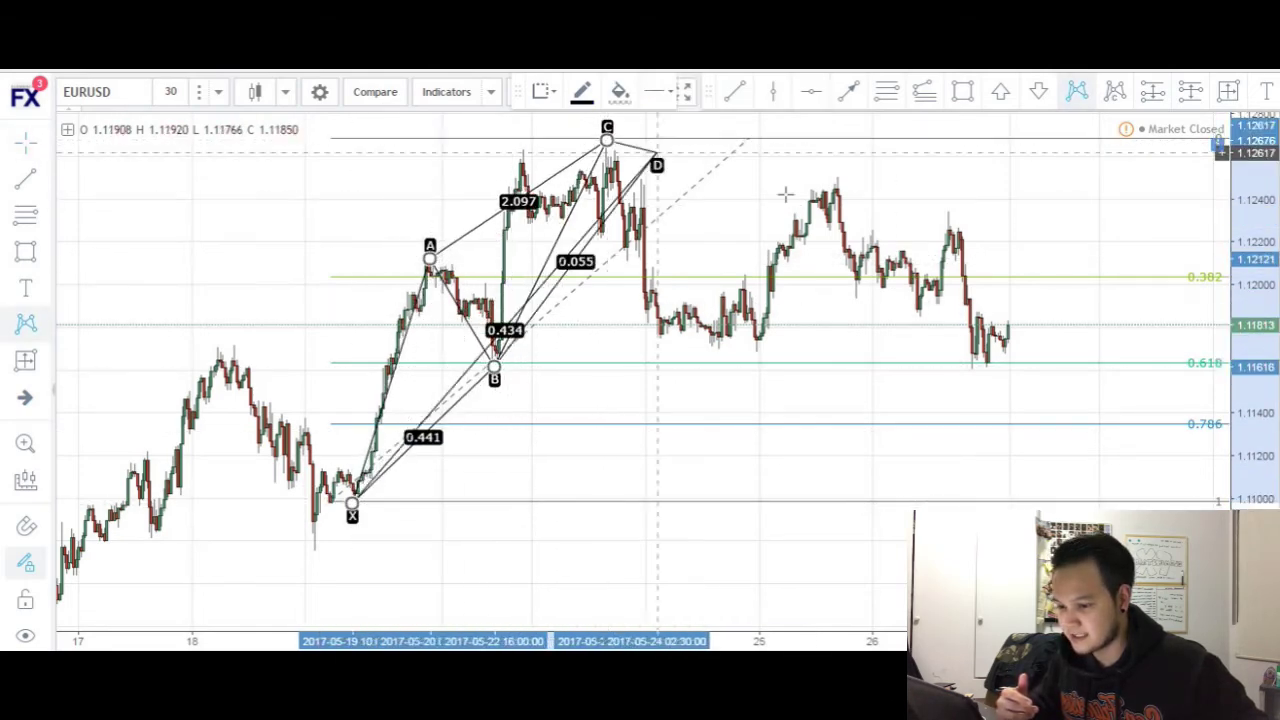
left_click(1016, 426)
- Give the XABCD pattern a translucent light pink background fill
double_click(843, 308)
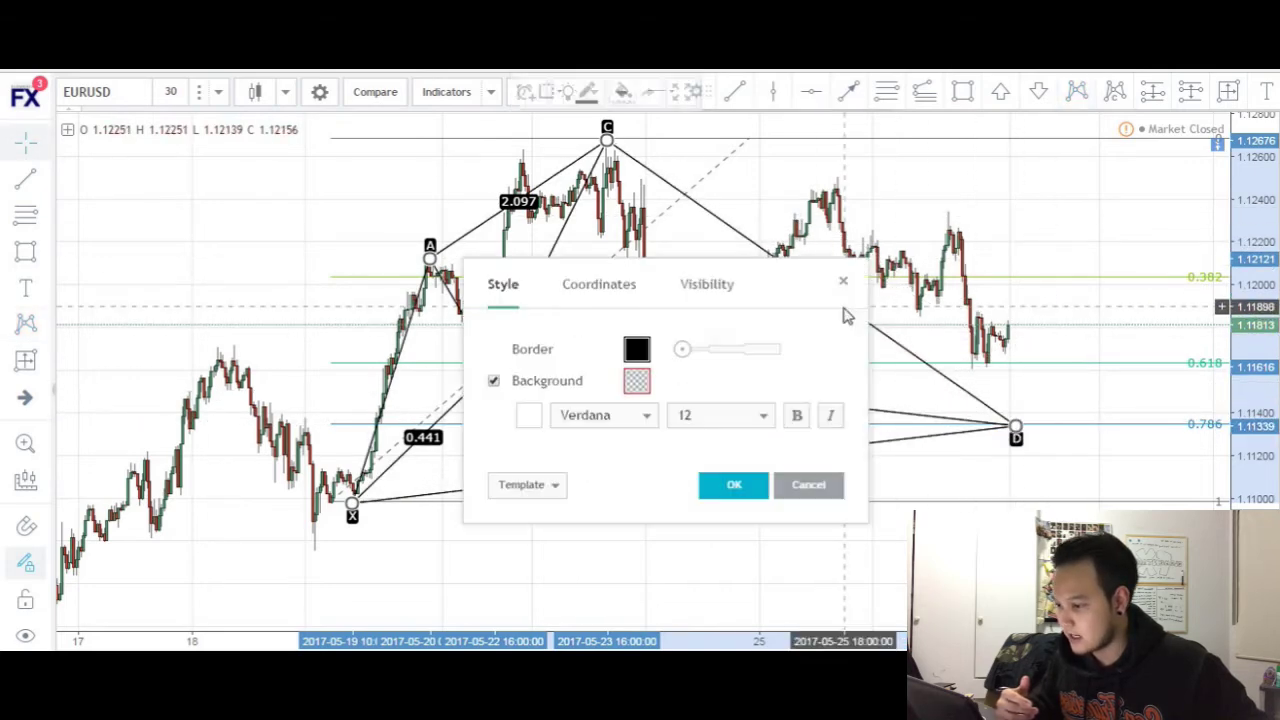
left_click(637, 381)
left_click_drag(638, 566, 749, 566)
left_click(730, 486)
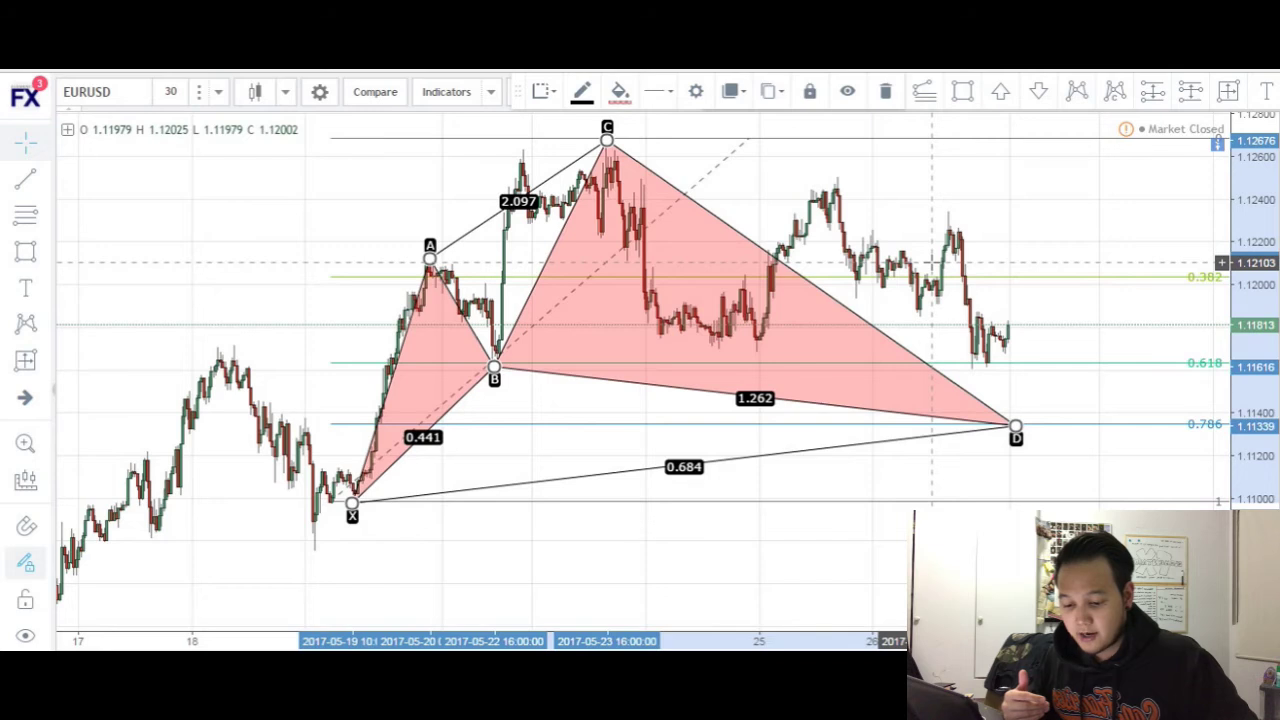
left_click(1057, 194)
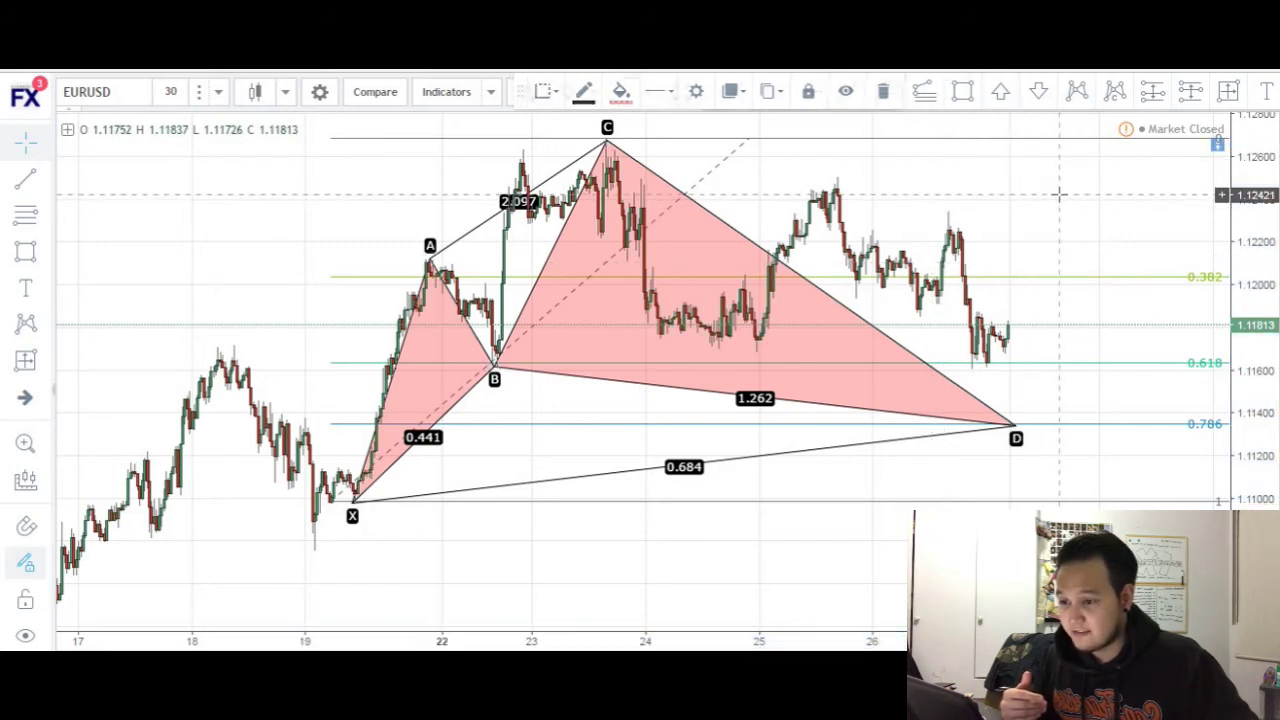
- Draw a downward arrow from the latest candle to just above point D
left_click(848, 91)
left_click(1004, 338)
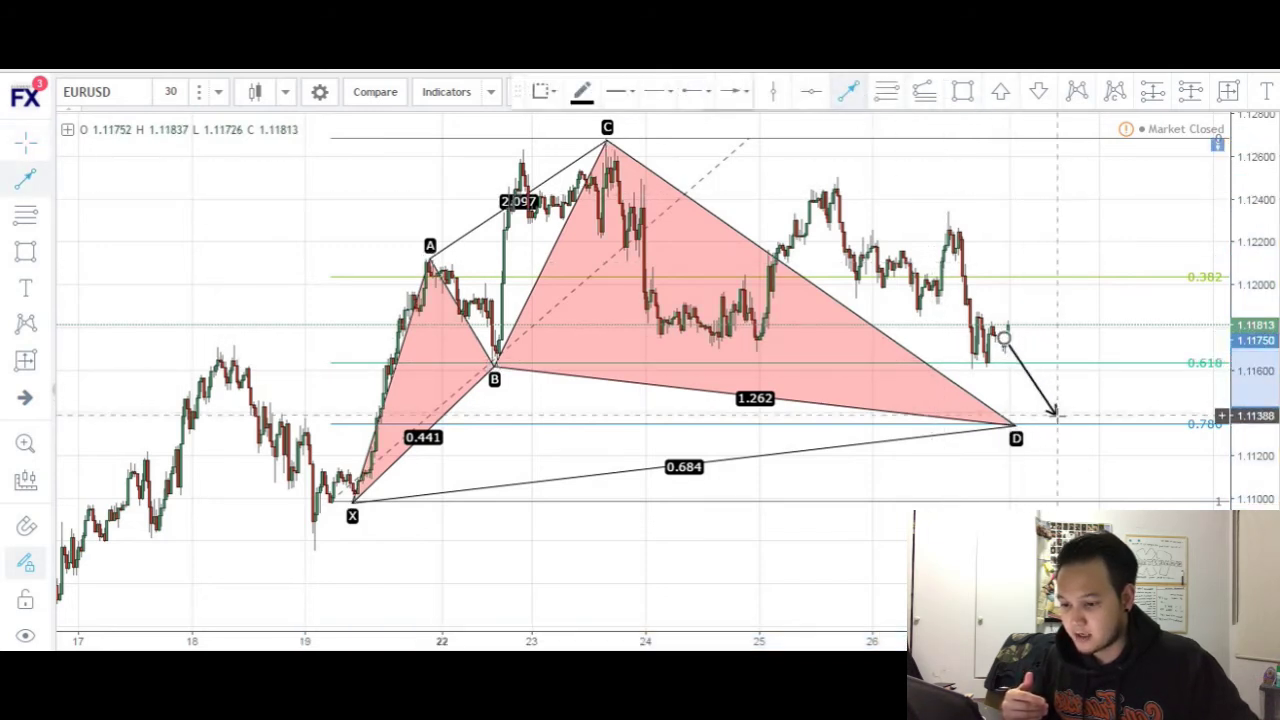
left_click(1057, 416)
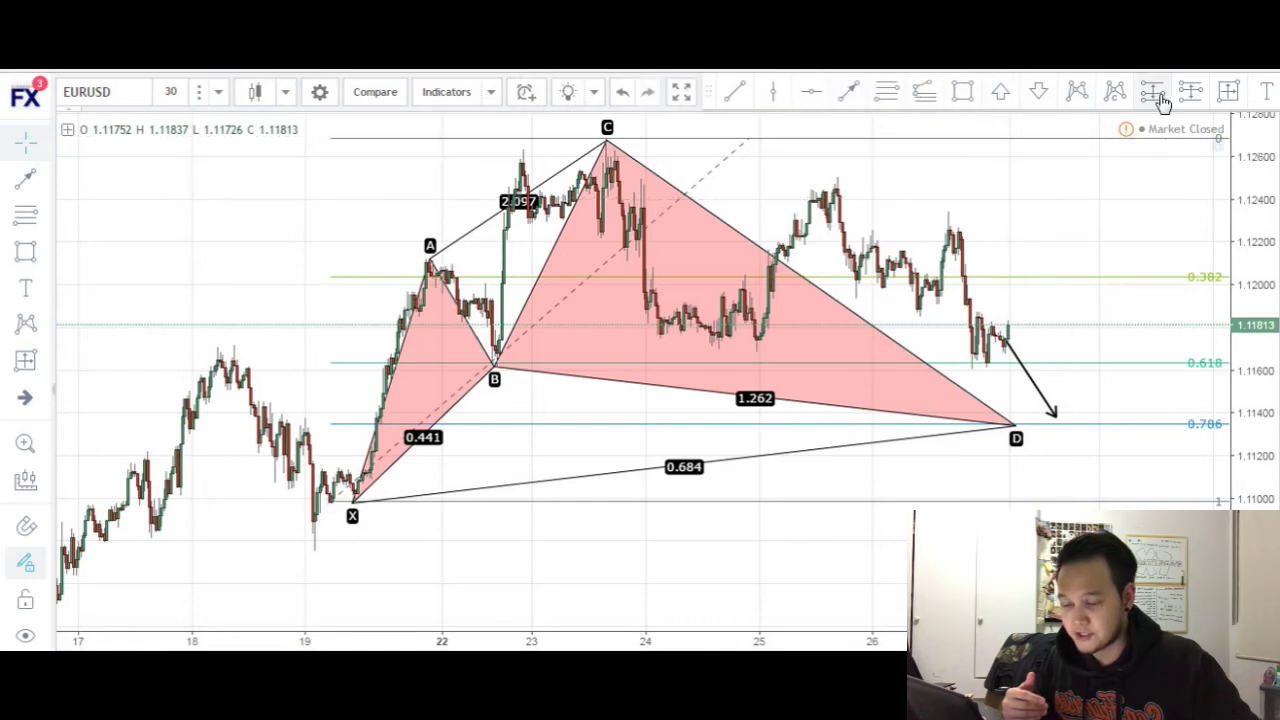
- Place a long position at D's 1.11343 entry, lower the stop, and raise the target to about 1.1268
left_click(1063, 425)
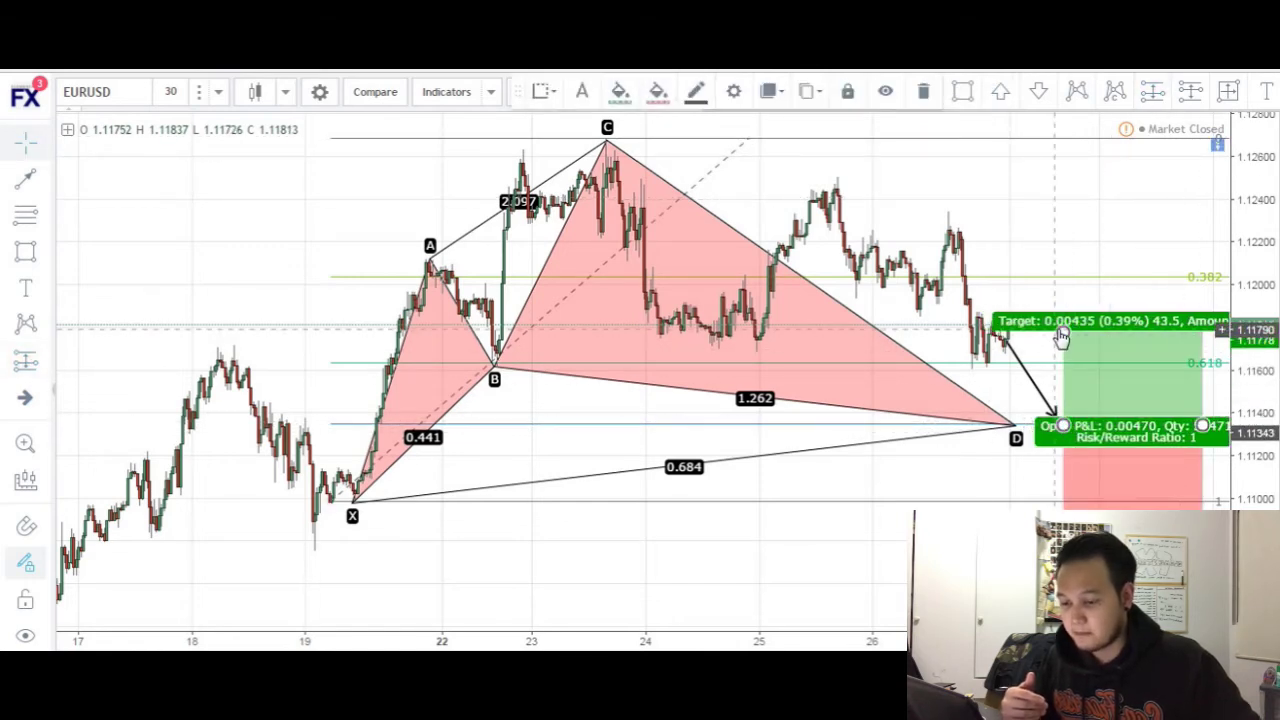
left_click_drag(1063, 333, 1063, 233)
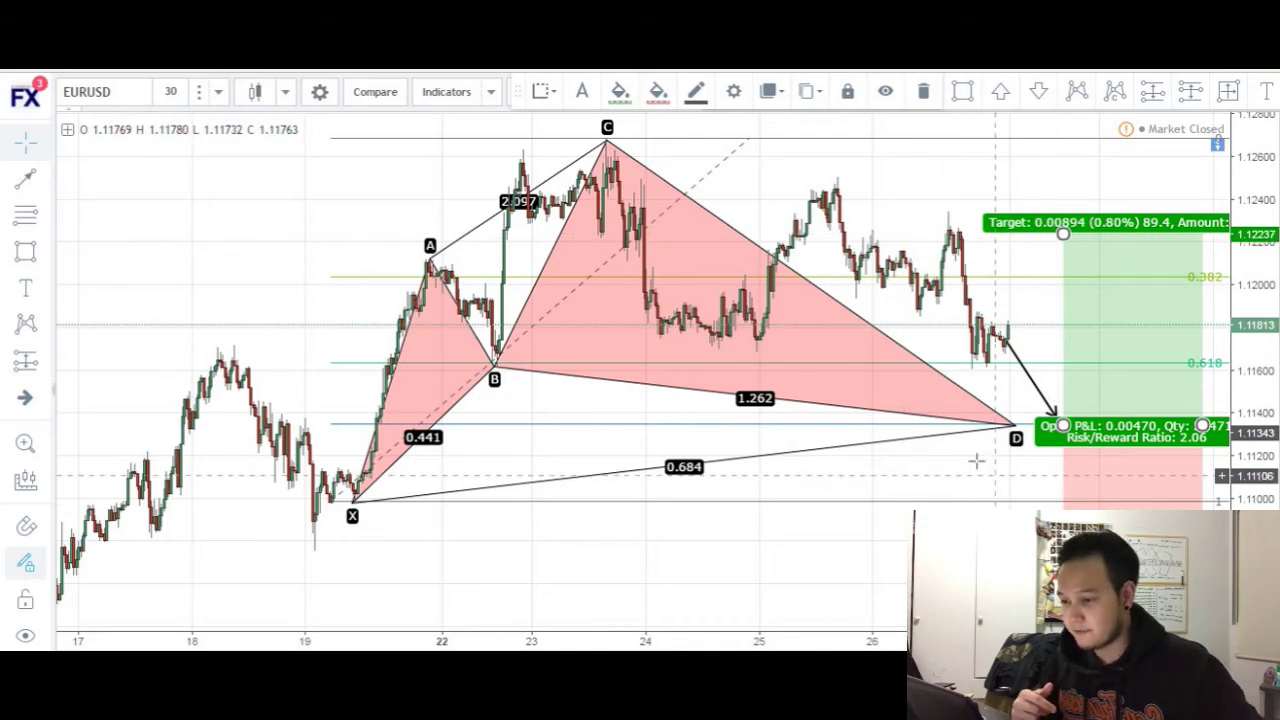
left_click(943, 143)
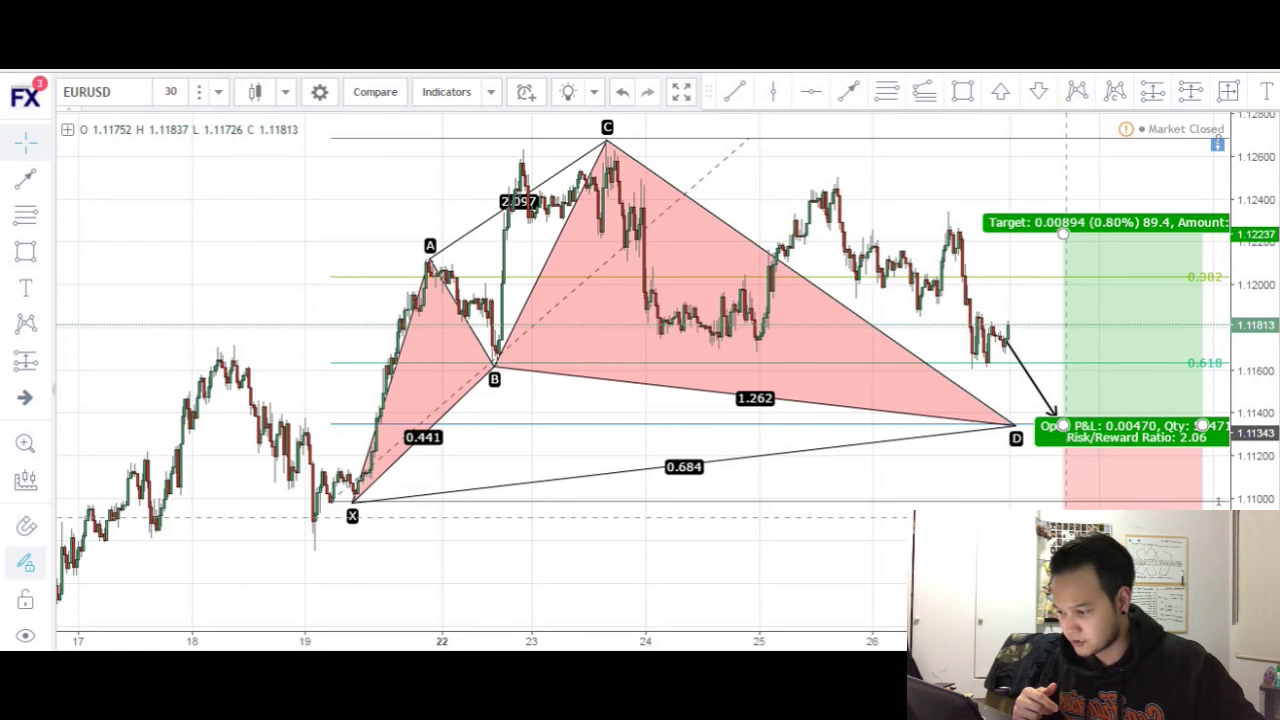
left_click(1063, 426)
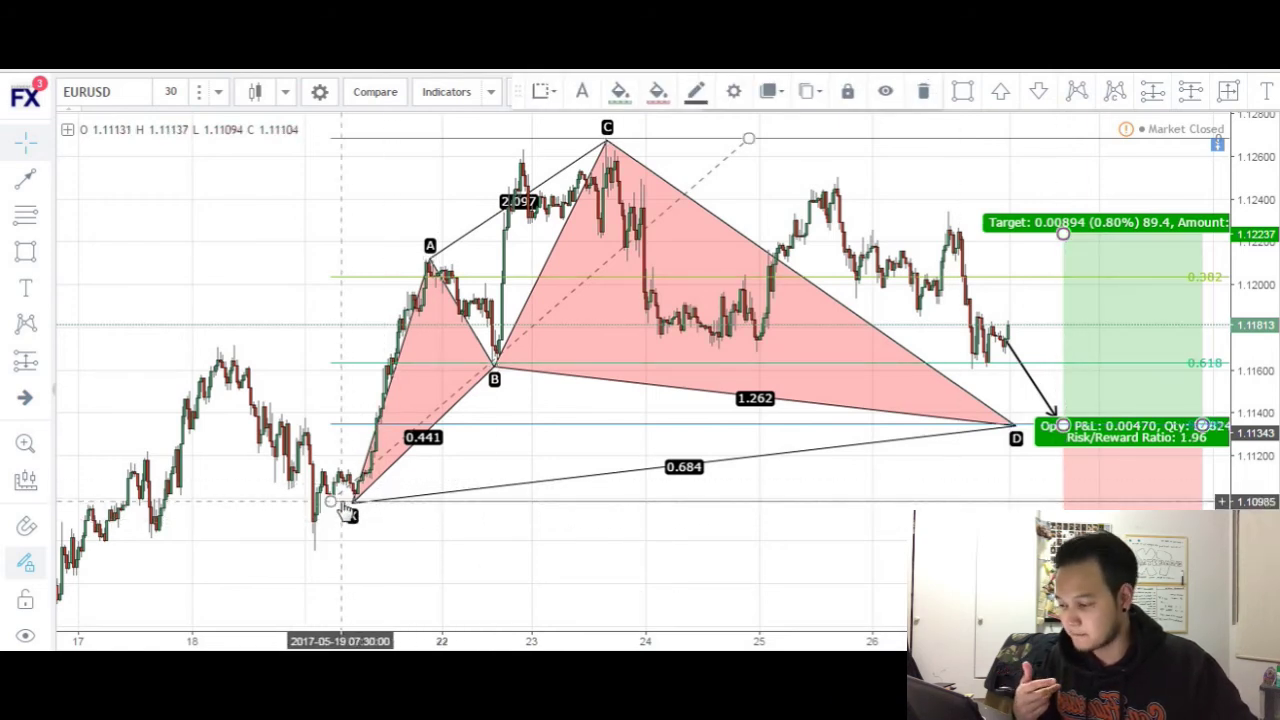
left_click_drag(349, 513, 322, 537)
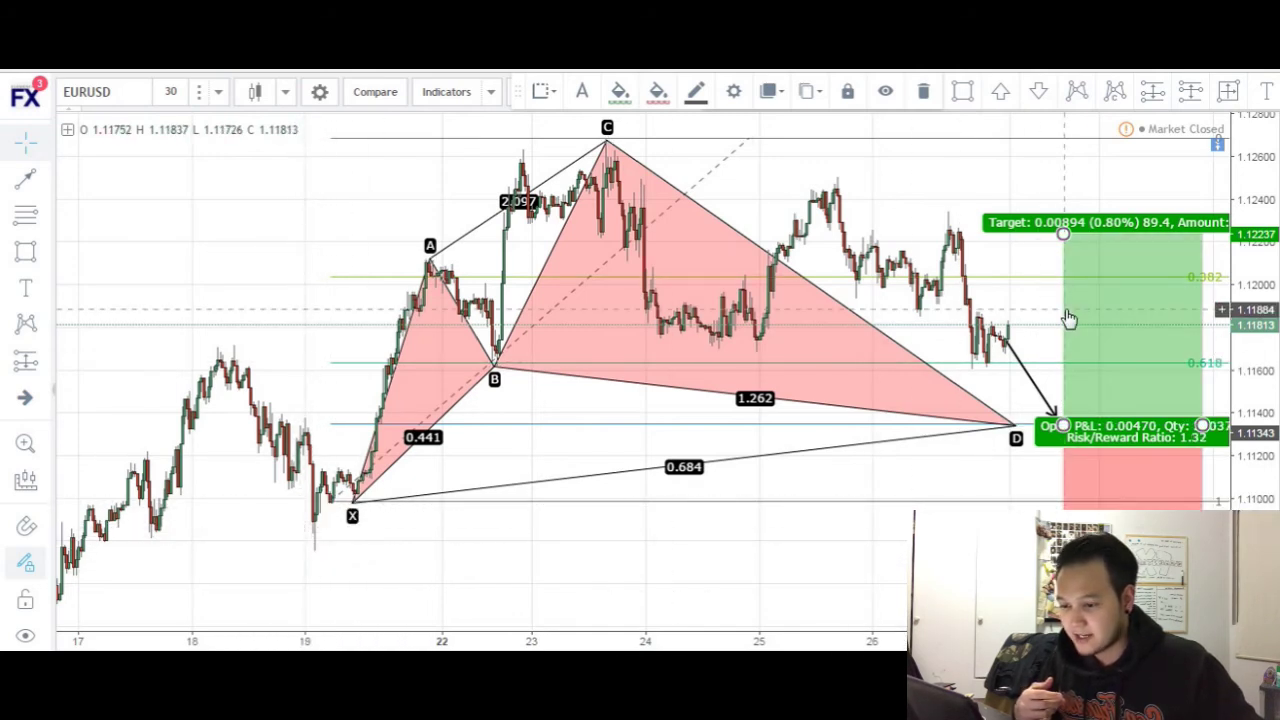
left_click_drag(1063, 233, 1057, 137)
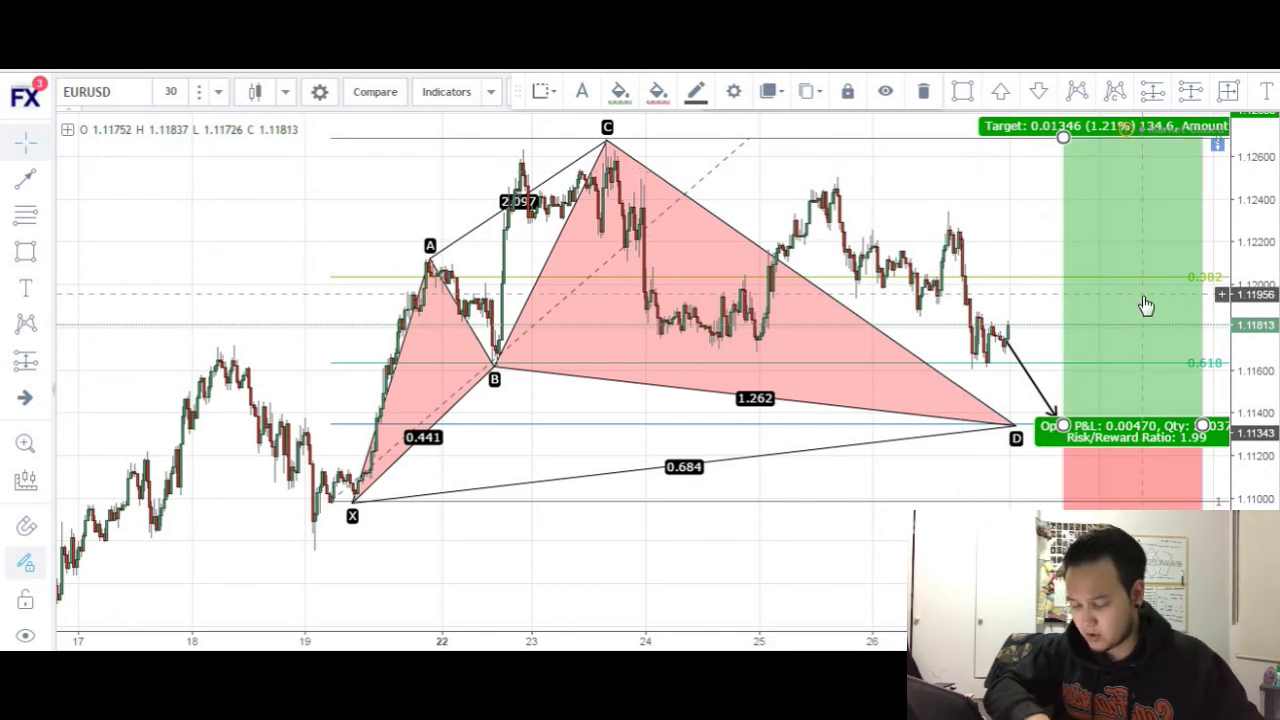
- Delete the long position, cancel a date-and-price-range measurement, and select the XABCD pattern at D
key("Delete")
left_click(1228, 91)
left_click(1035, 326)
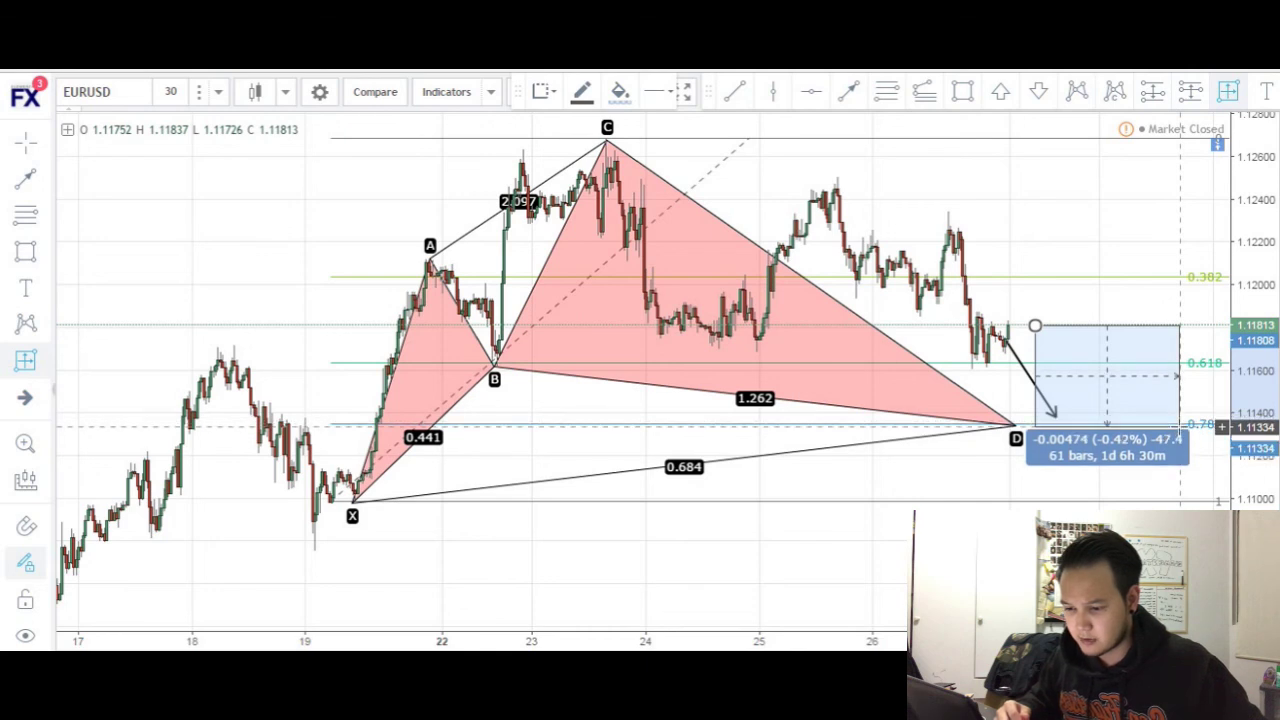
key("Escape")
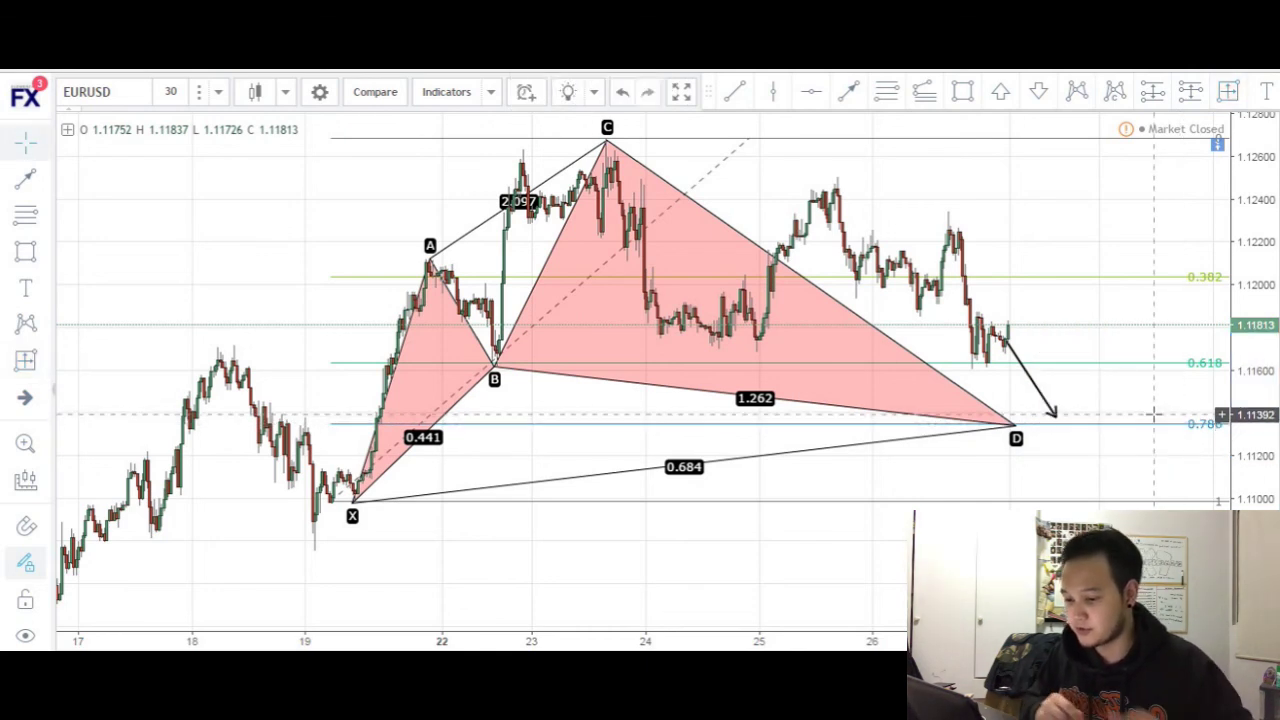
left_click(1015, 430)
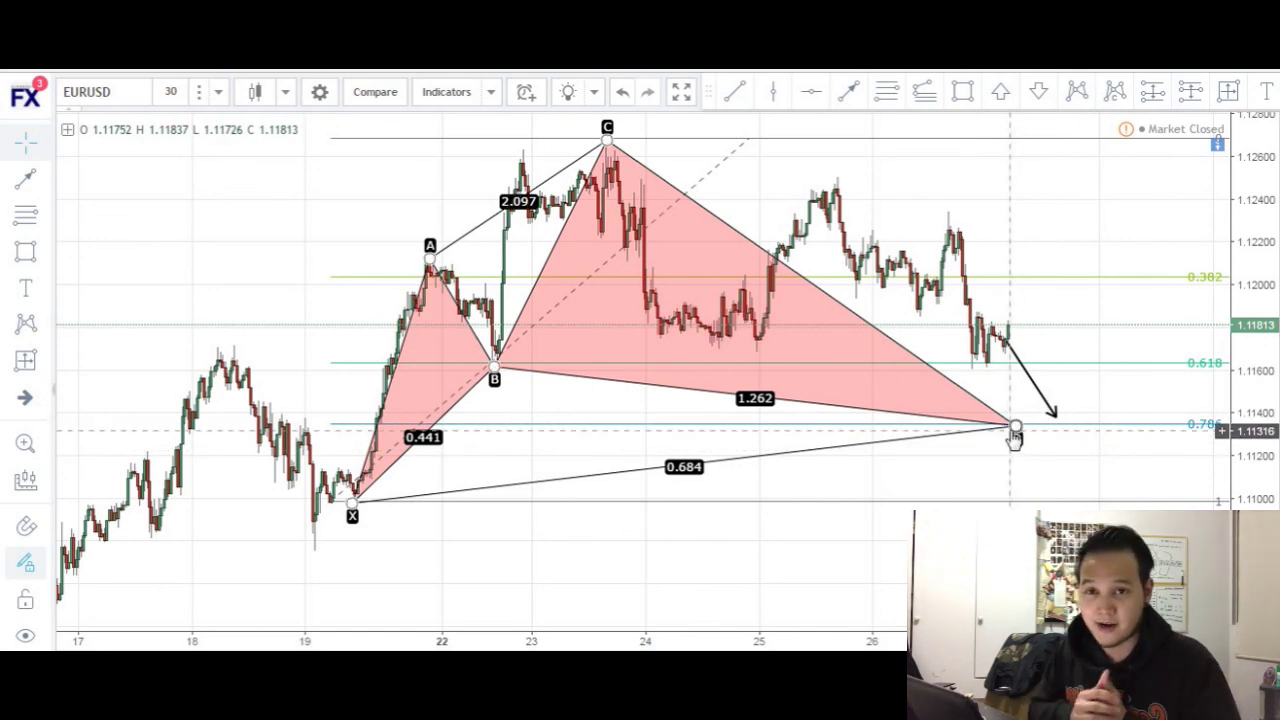